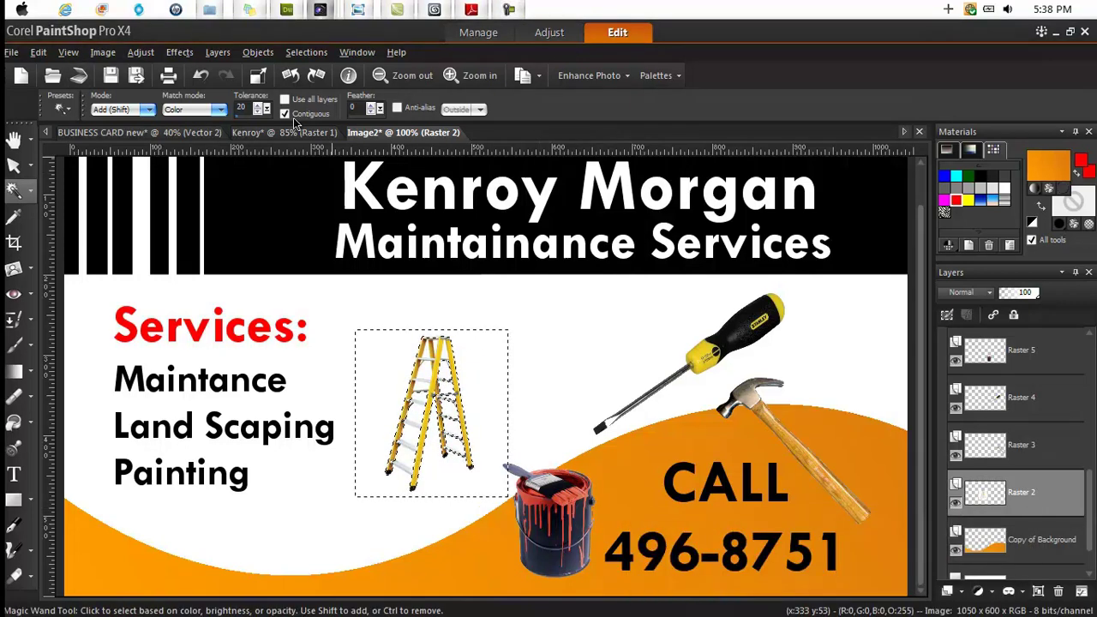
Compare with the Kenroy card, then return to Image2 and deselect the ladder (Ctrl+D).
click(288, 133)
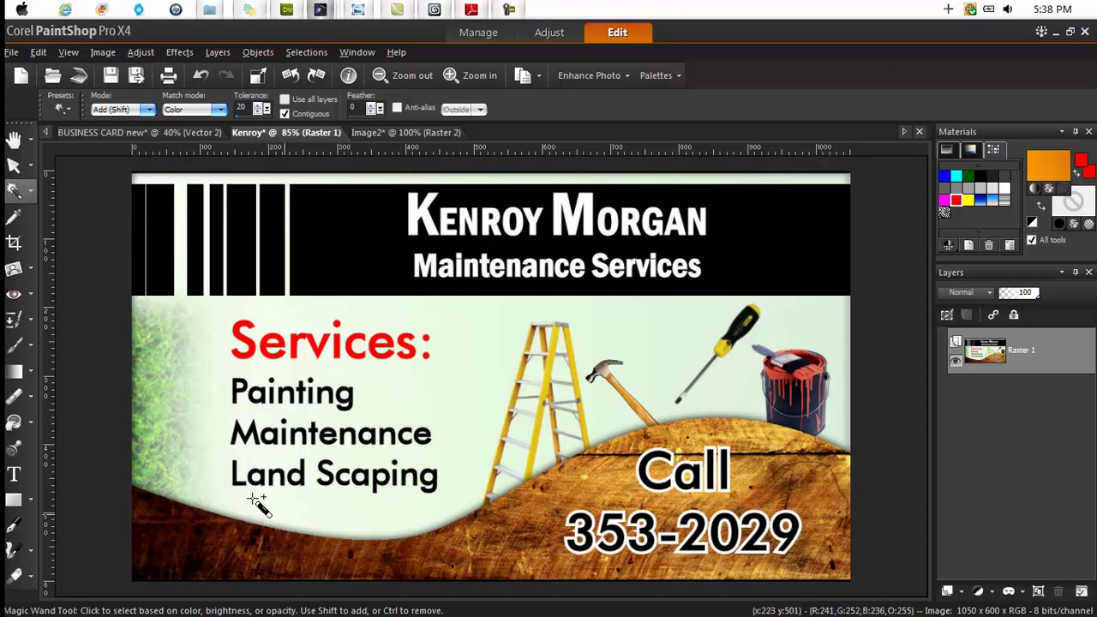
click(368, 132)
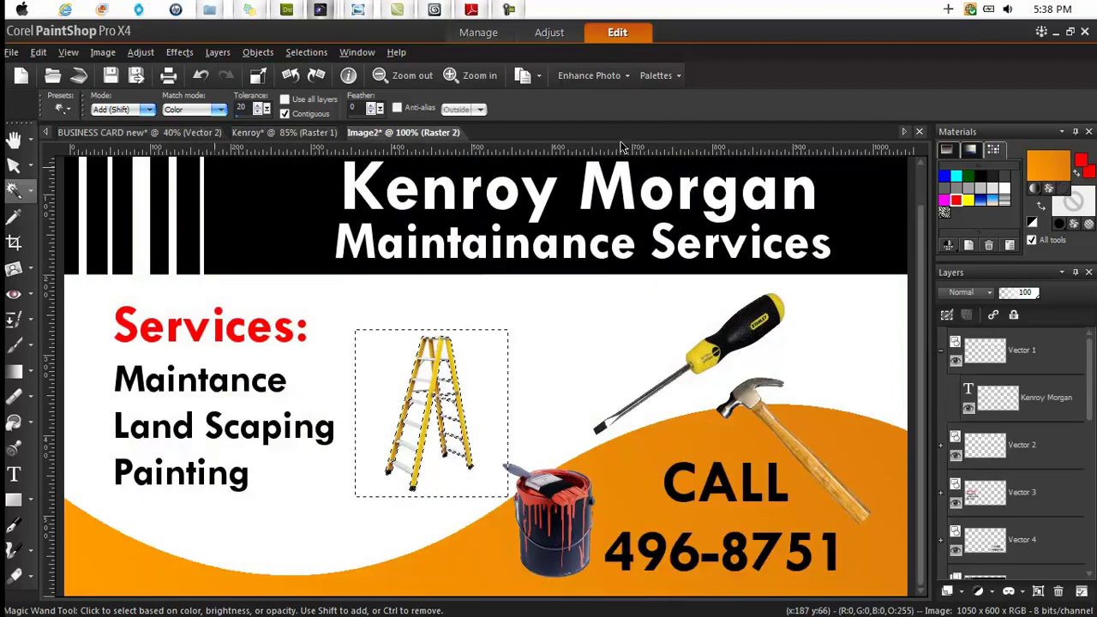
key(ctrl)
key(ctrl+d)
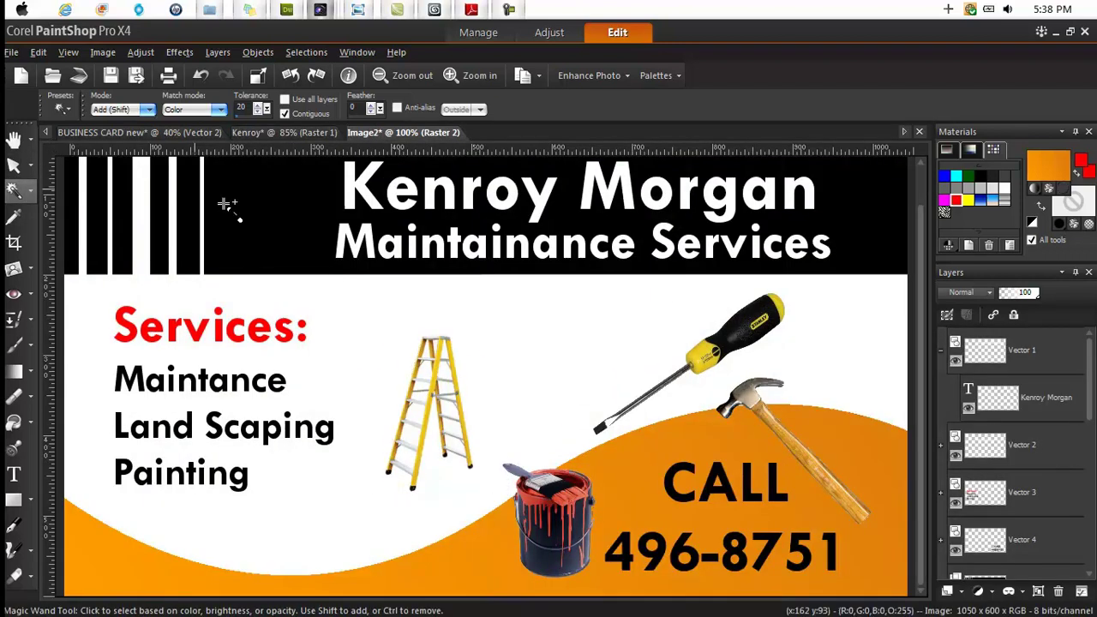
Drag the ladder down-right, then move the Copy of Background wave layer above the tool layers.
click(12, 169)
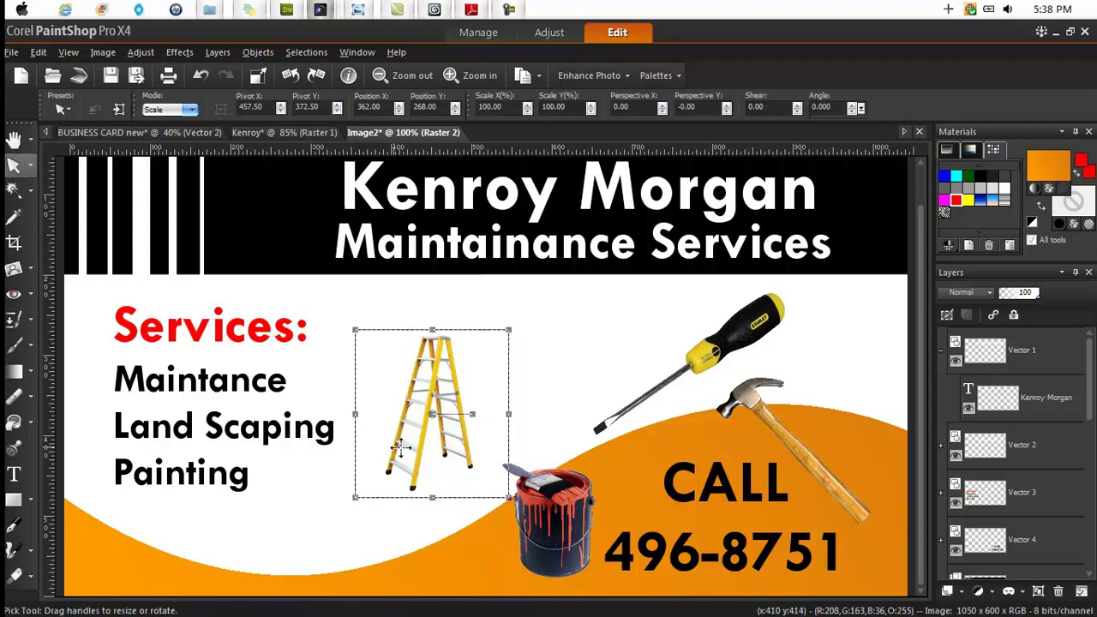
drag(432, 417, 466, 461)
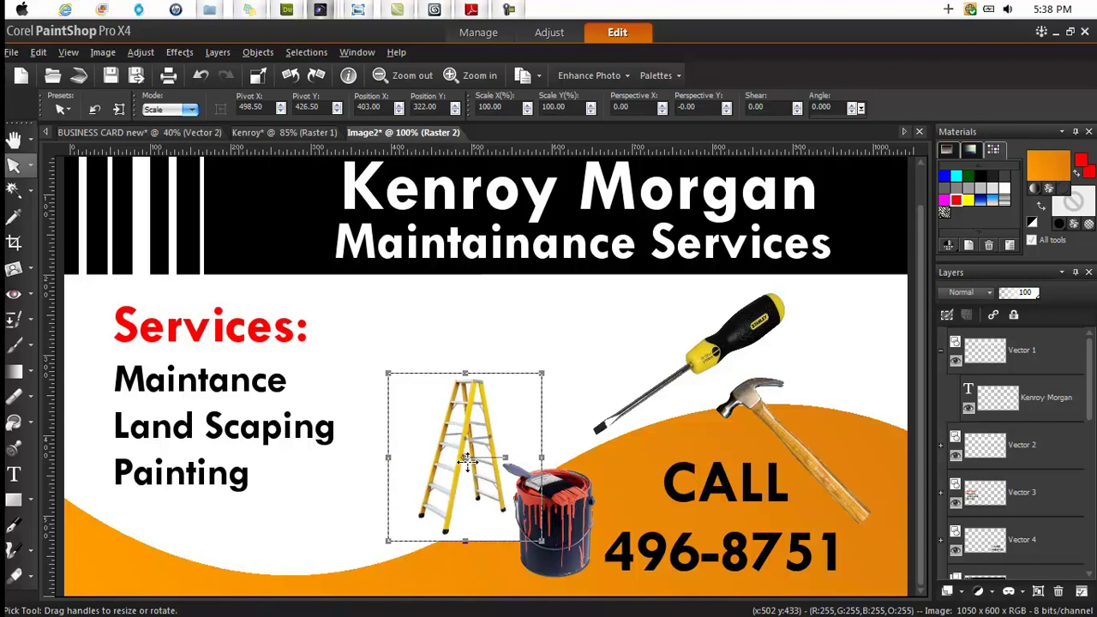
drag(1094, 394, 1095, 549)
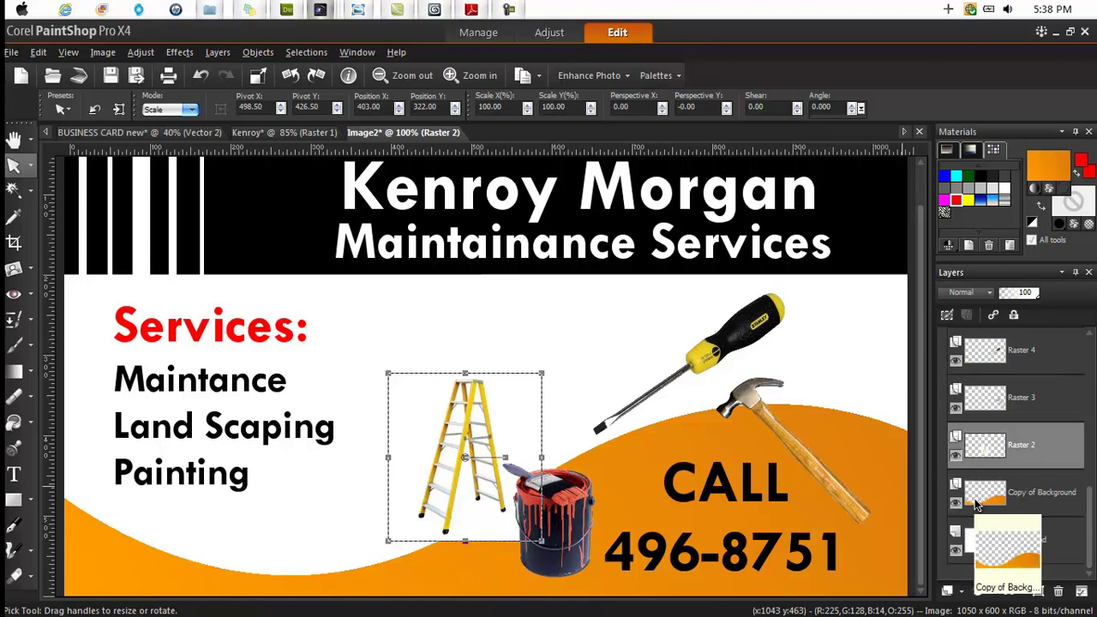
mouse_move(980, 518)
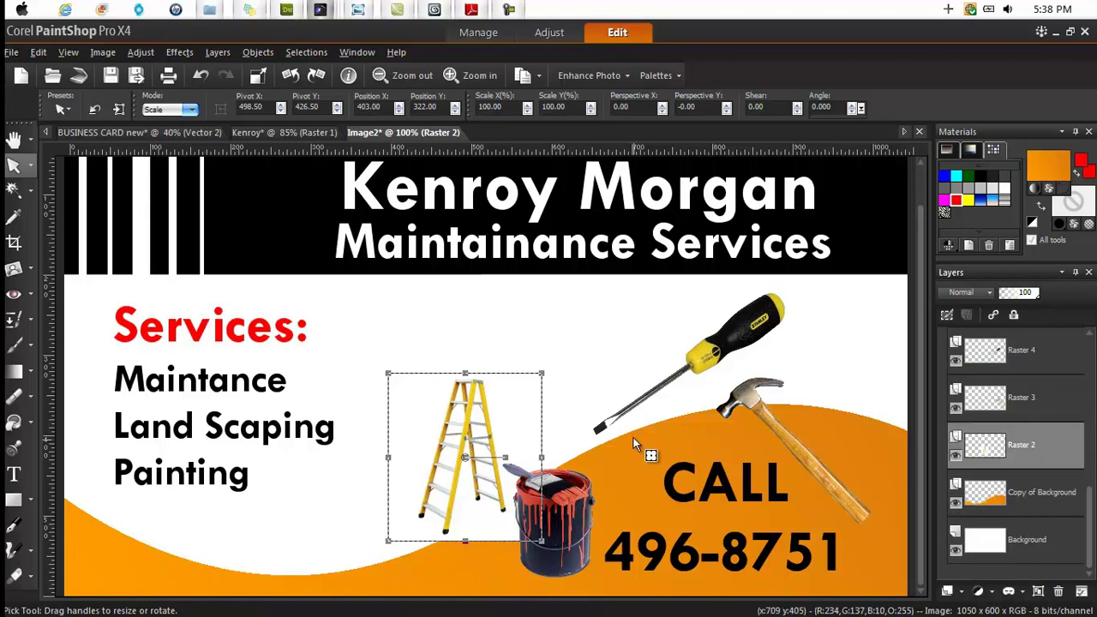
click(1018, 511)
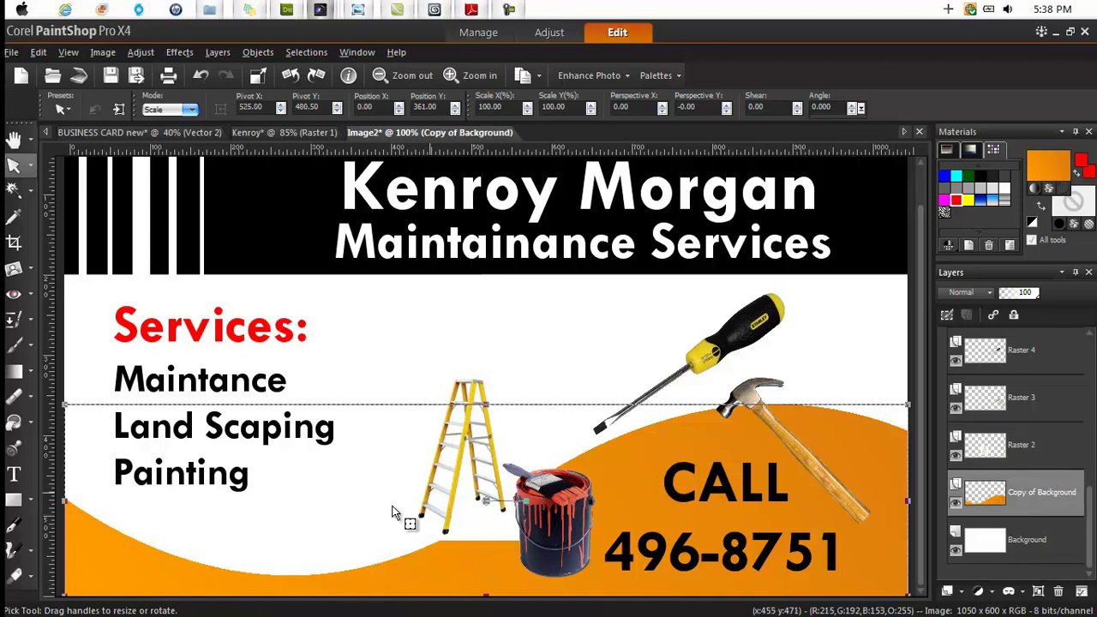
mouse_move(990, 506)
mouse_down()
mouse_move(1022, 331)
mouse_move(1008, 469)
mouse_up()
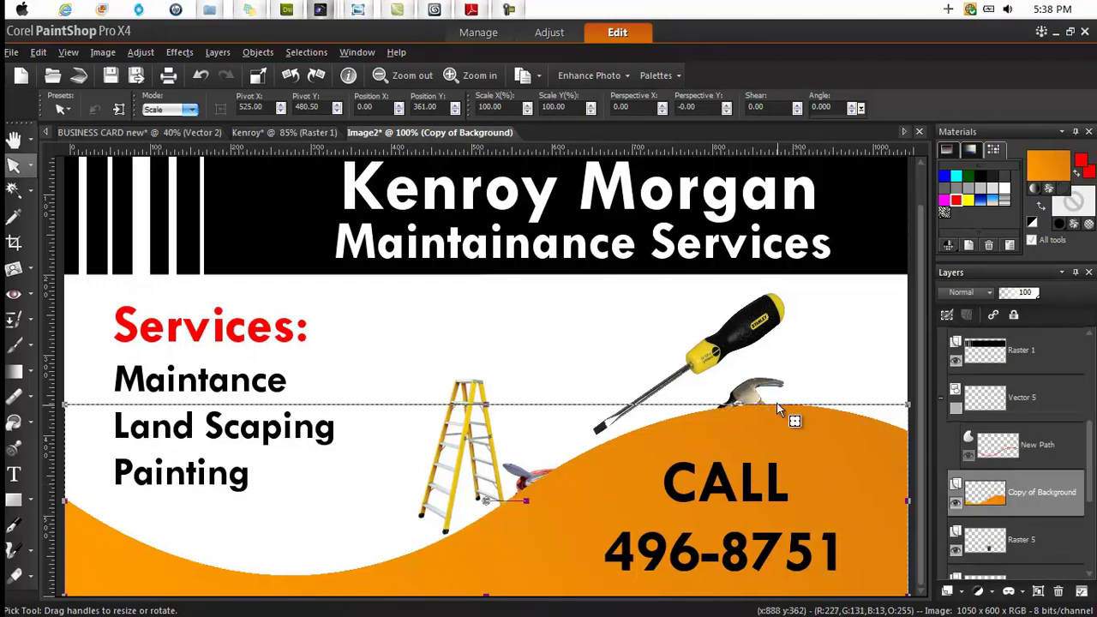
Move the paint can, hammer and screwdriver above the wave, and shrink the screwdriver to about 62%.
click(994, 528)
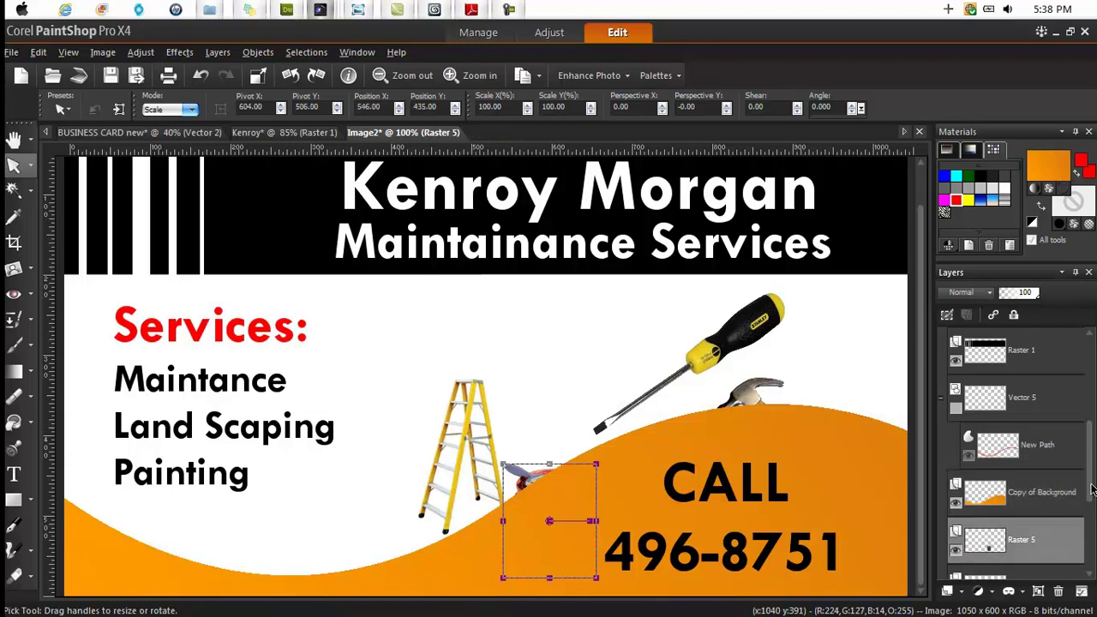
drag(1092, 494, 1092, 514)
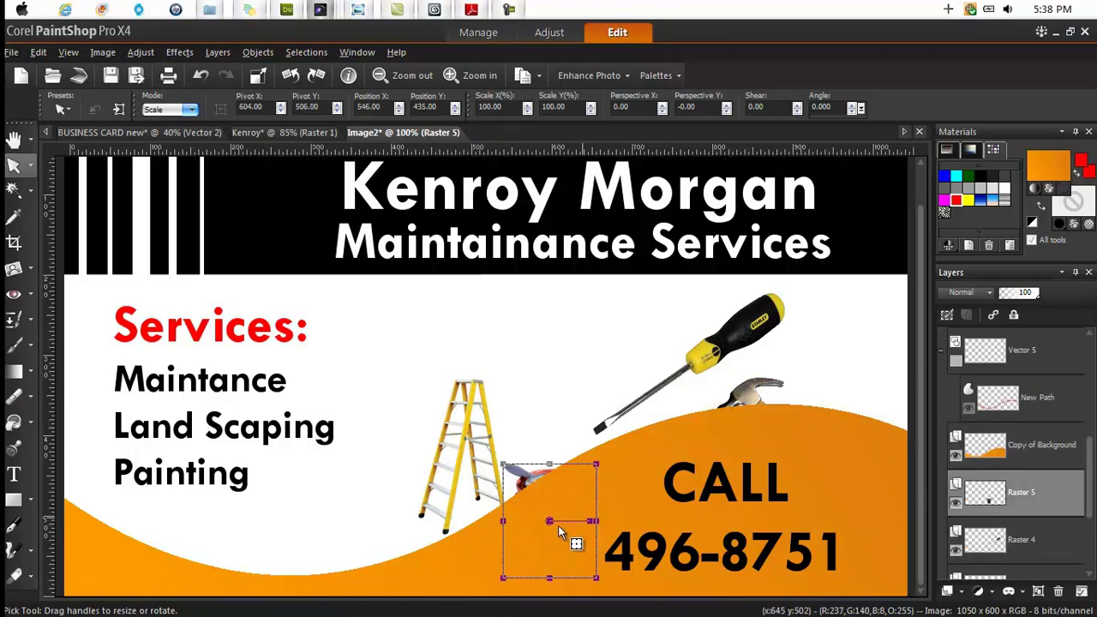
drag(550, 522, 551, 466)
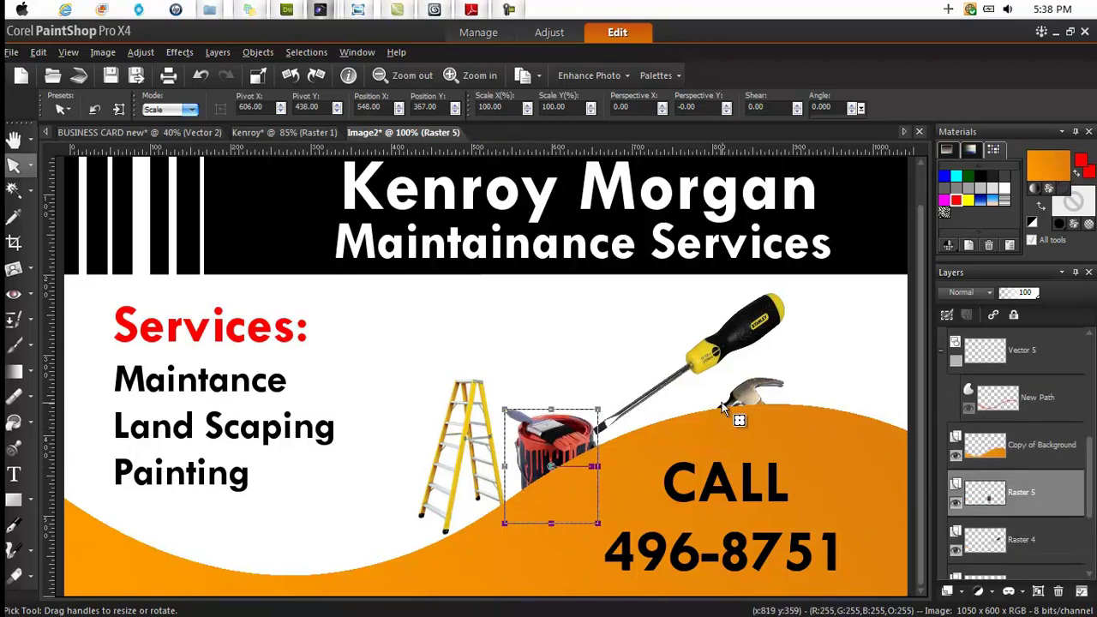
click(754, 394)
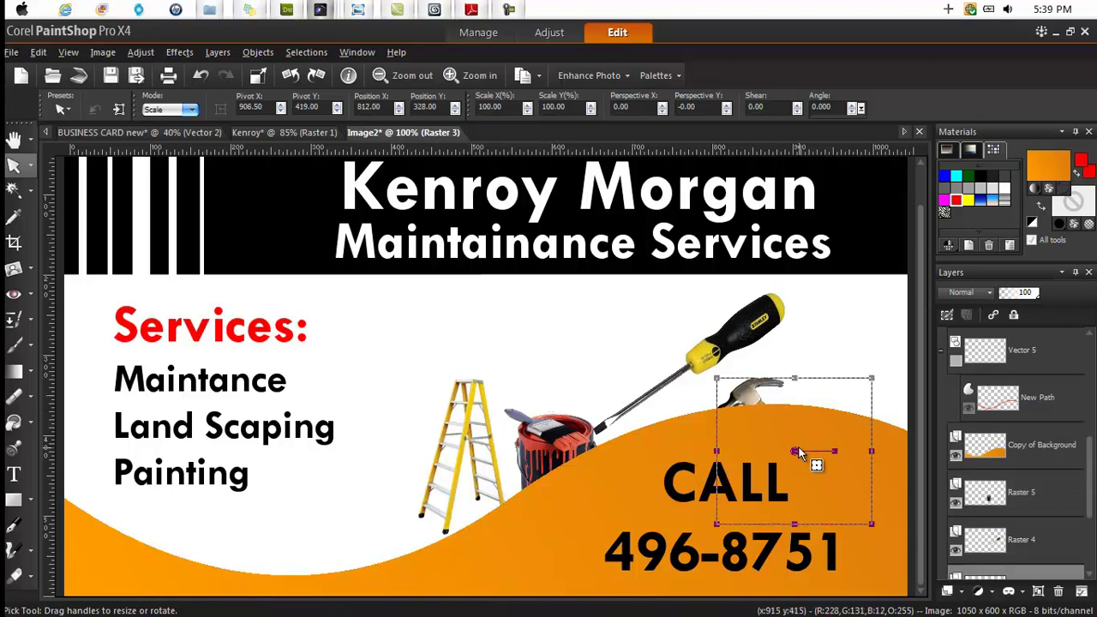
drag(795, 453, 836, 390)
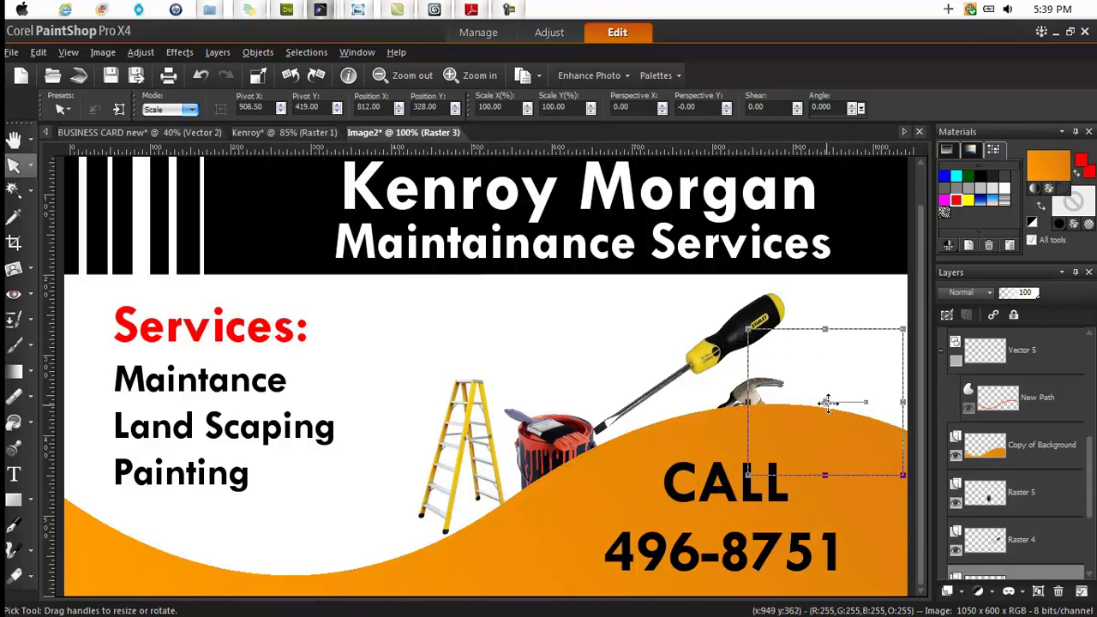
click(718, 359)
drag(718, 359, 674, 348)
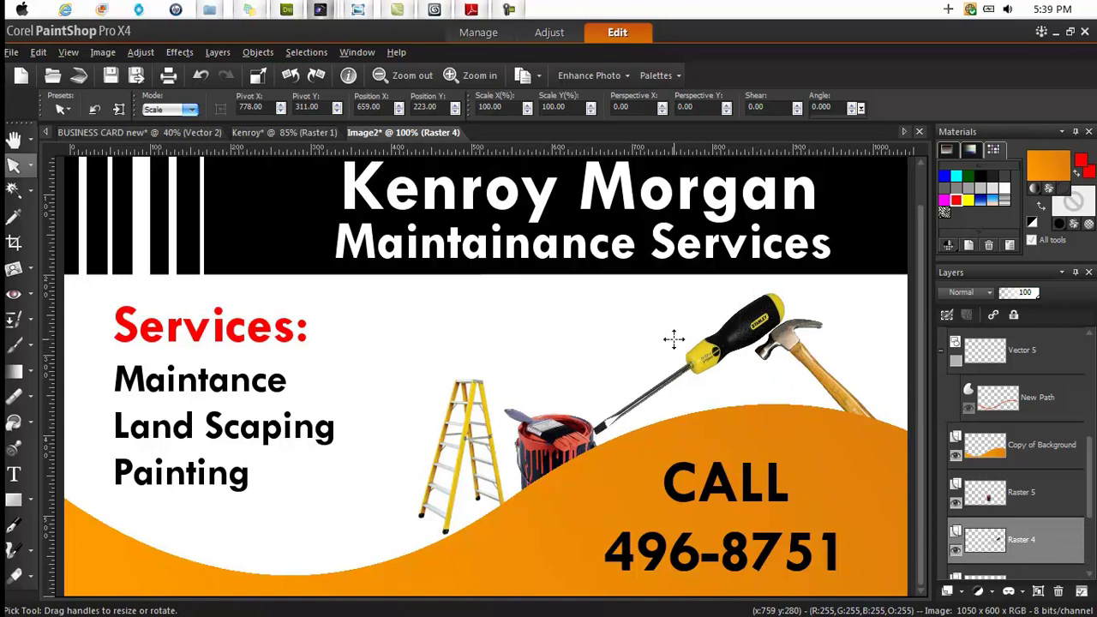
drag(739, 281, 662, 325)
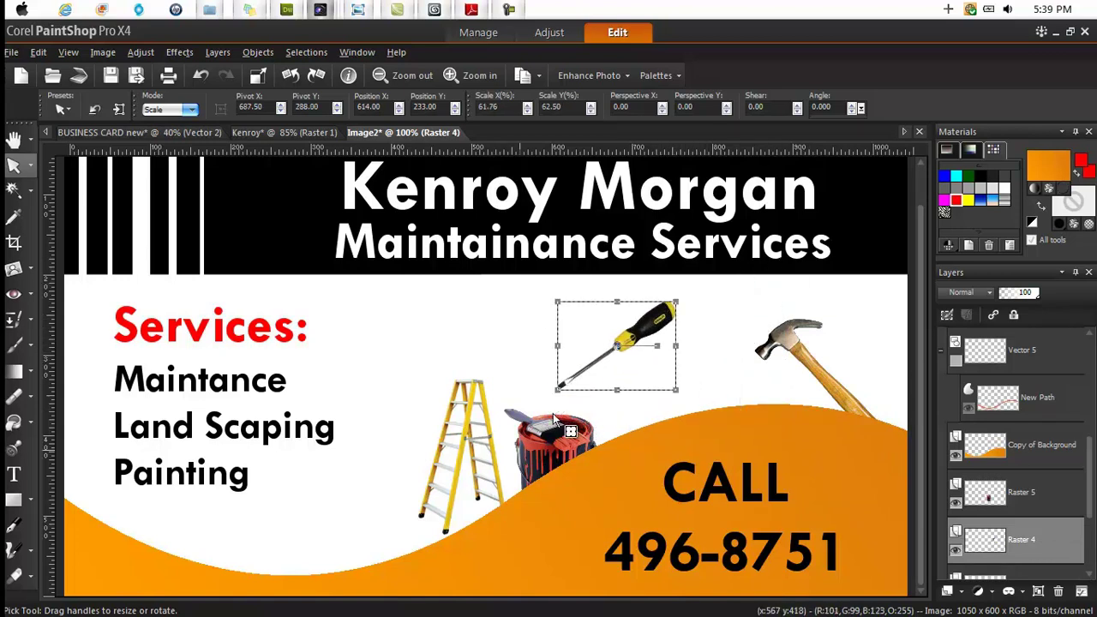
Fine-tune positions: ladder slightly left, paint can right and up, screwdriver up-left, hammer 95 px left.
drag(479, 417, 465, 418)
click(567, 464)
drag(553, 453, 610, 431)
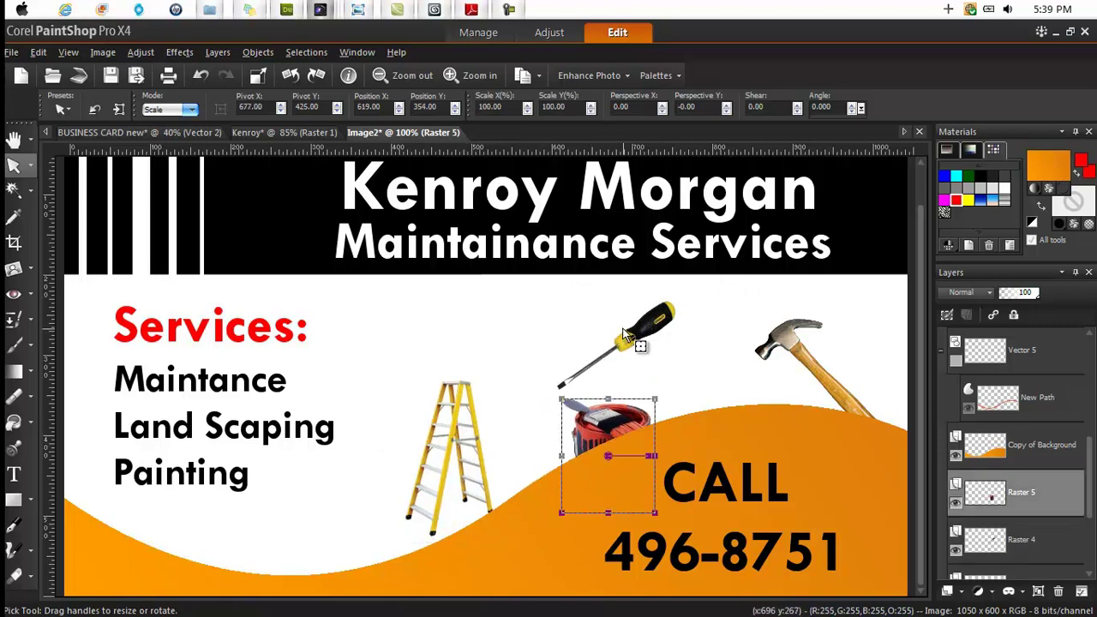
click(630, 339)
drag(630, 339, 585, 345)
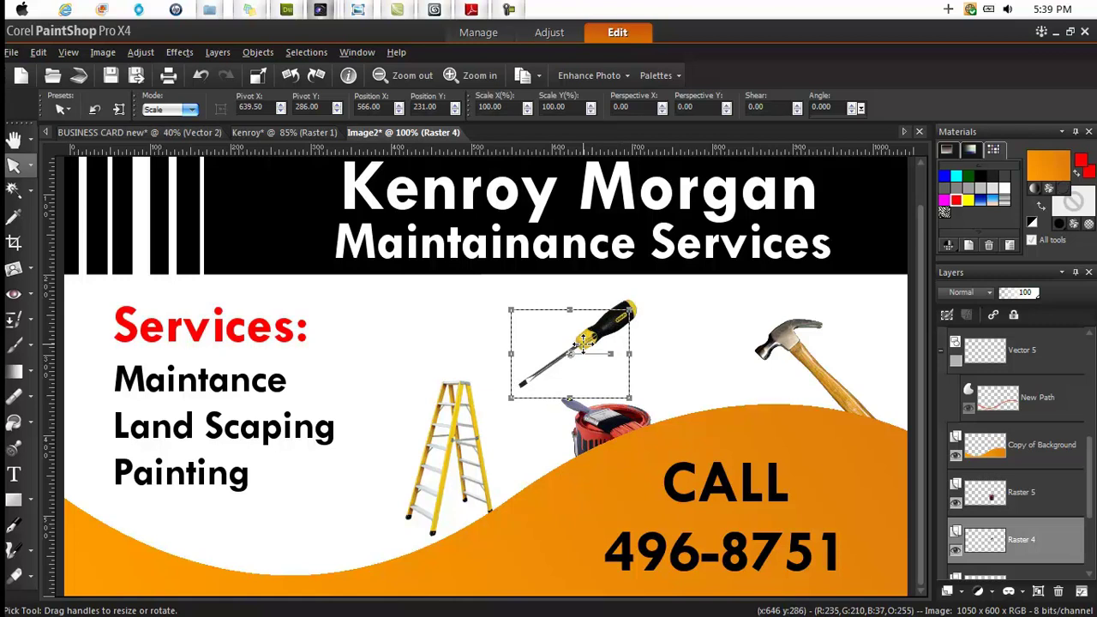
click(812, 354)
drag(809, 358, 726, 348)
scroll(516, 457, down, 1)
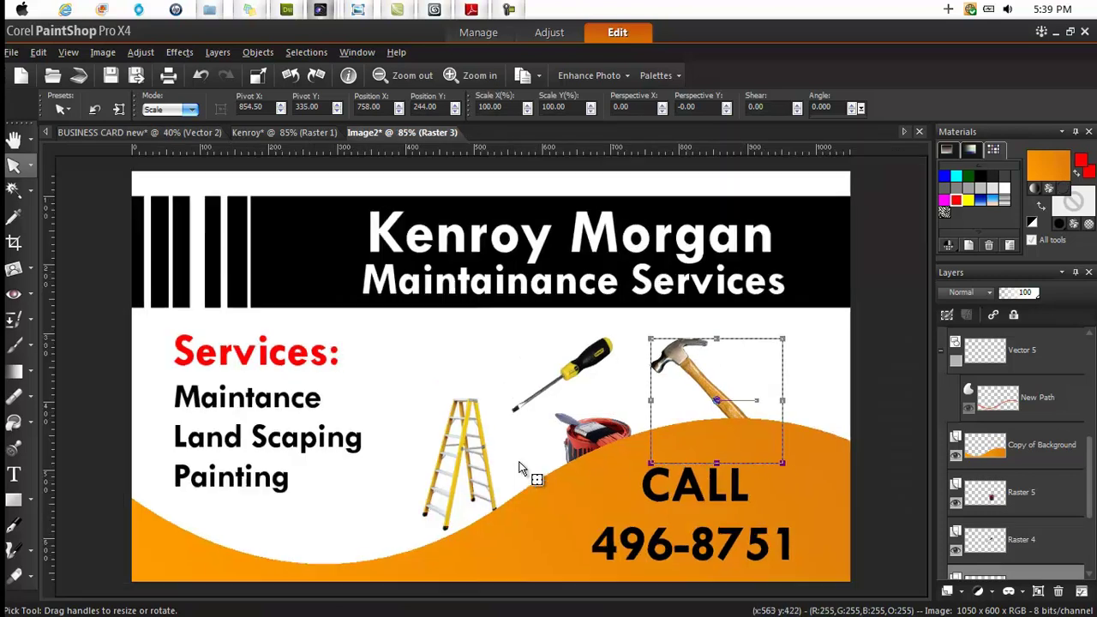
Raise the paint can onto the wave crest and nudge the screwdriver up and left above it.
click(591, 429)
mouse_move(590, 429)
mouse_down()
mouse_move(576, 364)
mouse_move(559, 378)
mouse_move(553, 347)
mouse_up()
click(593, 377)
click(581, 433)
click(570, 355)
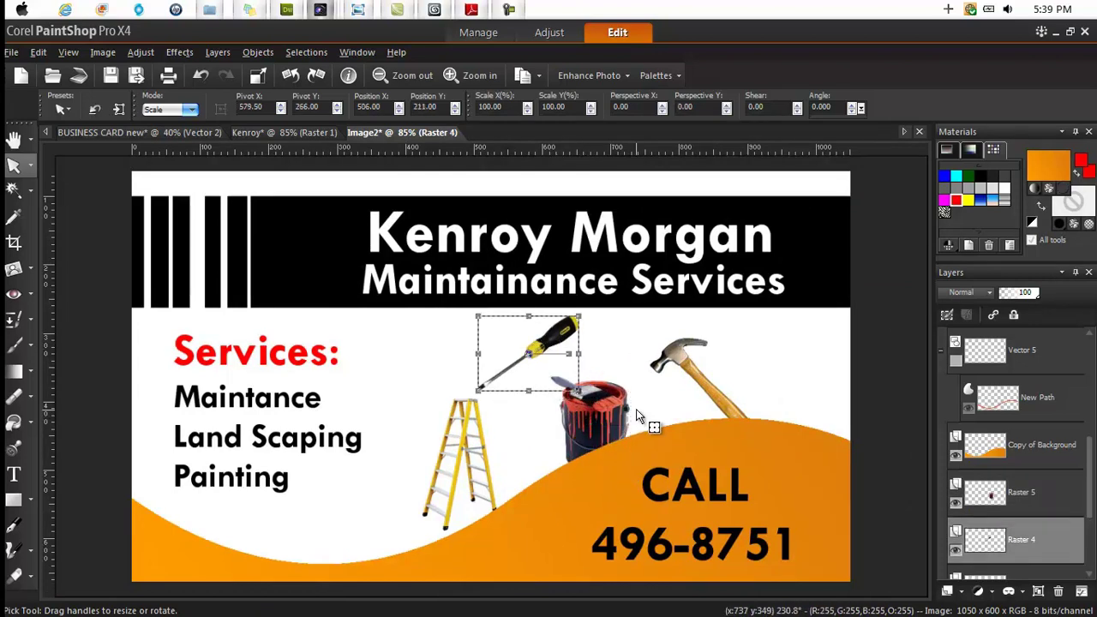
click(613, 477)
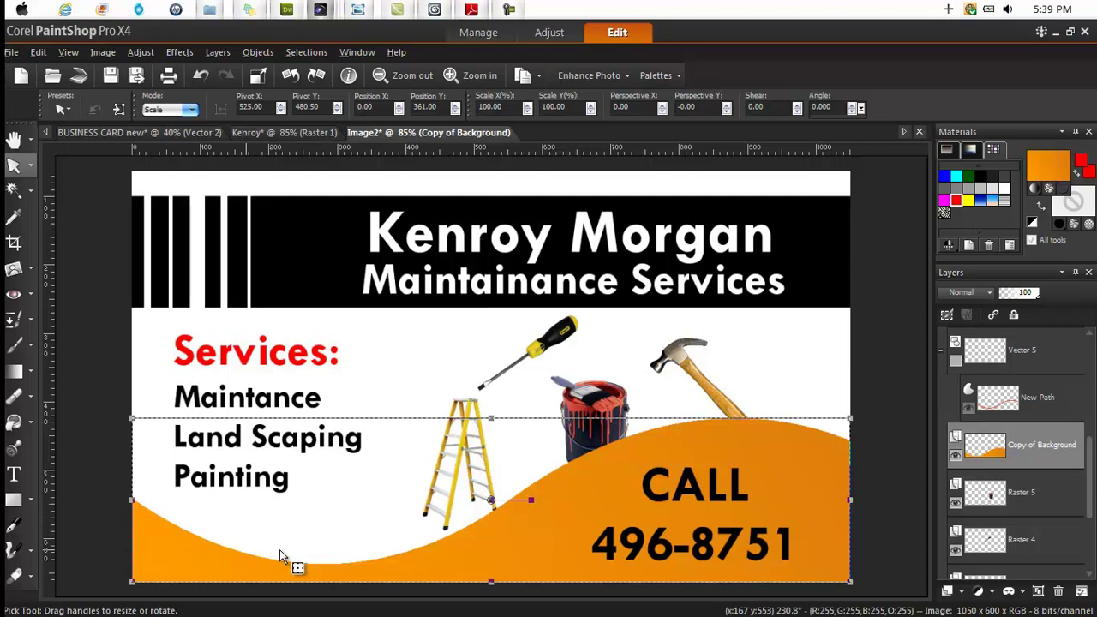
Zoom in on the Kenroy wood-grain card for a closer look, then return to the orange Image2 card.
click(319, 134)
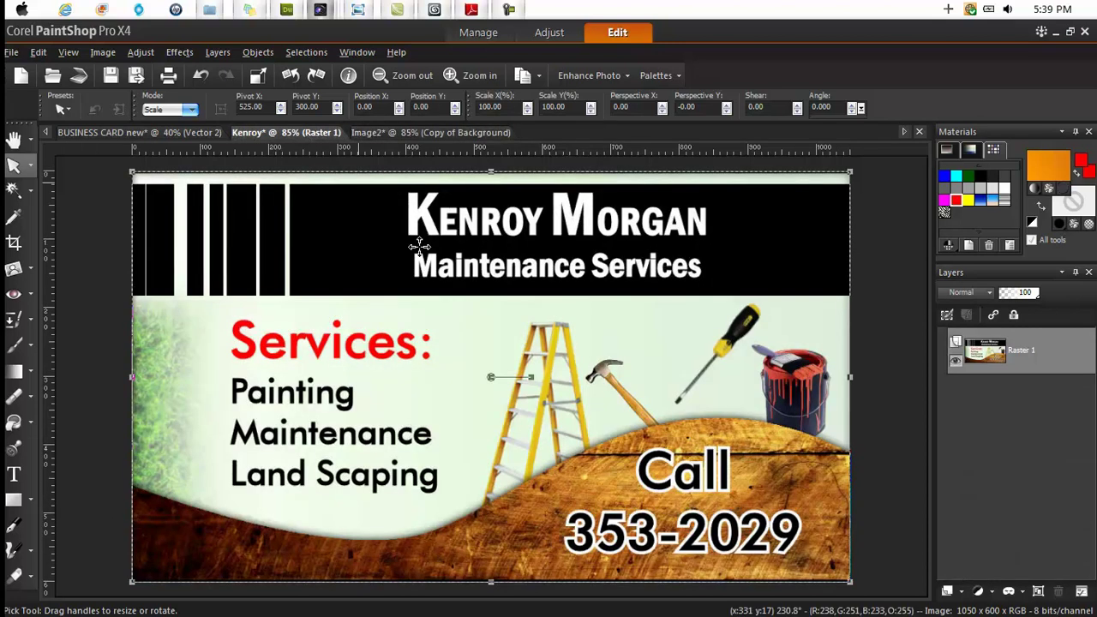
scroll(455, 520, up, 5)
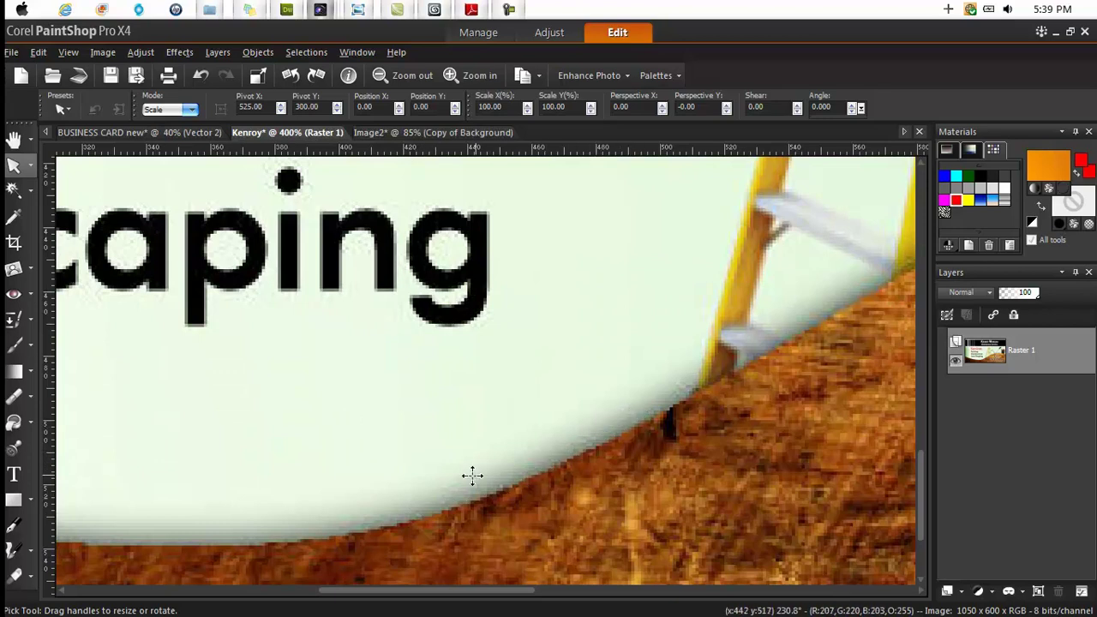
scroll(612, 471, down, 4)
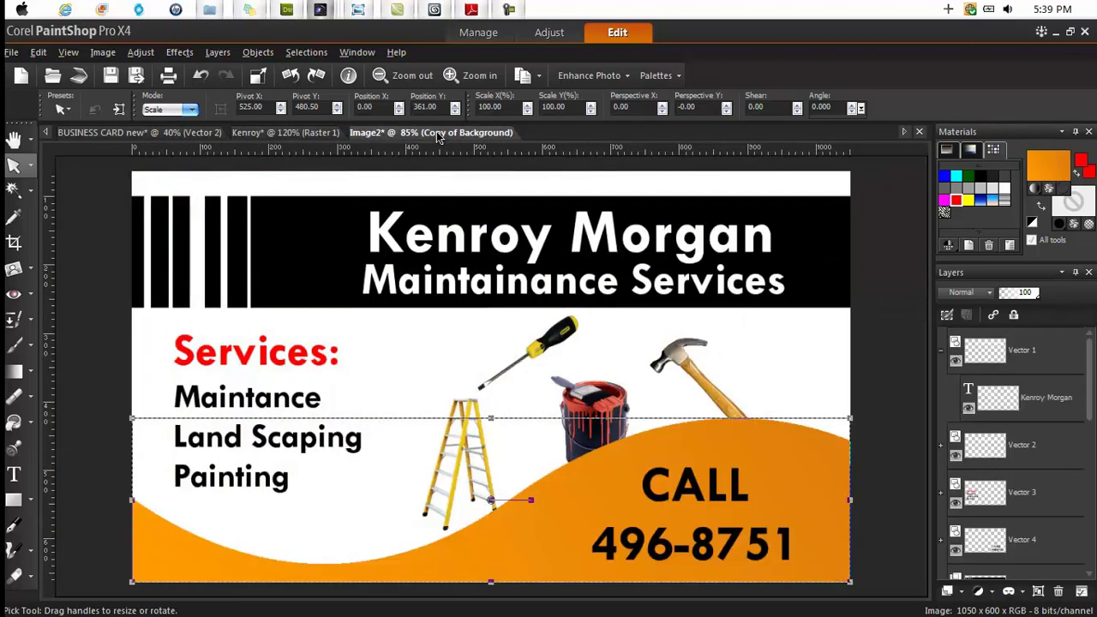
click(439, 133)
Open Effects > 3D Effects > Drop Shadow for the Copy of Background wave layer.
scroll(1065, 502, down, 5)
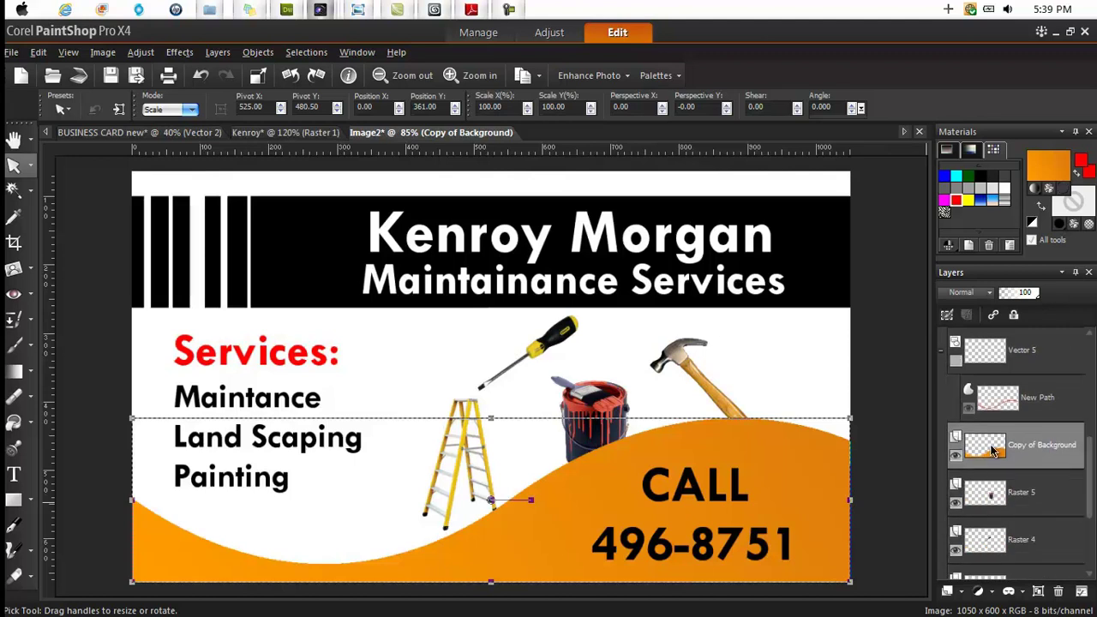
click(994, 452)
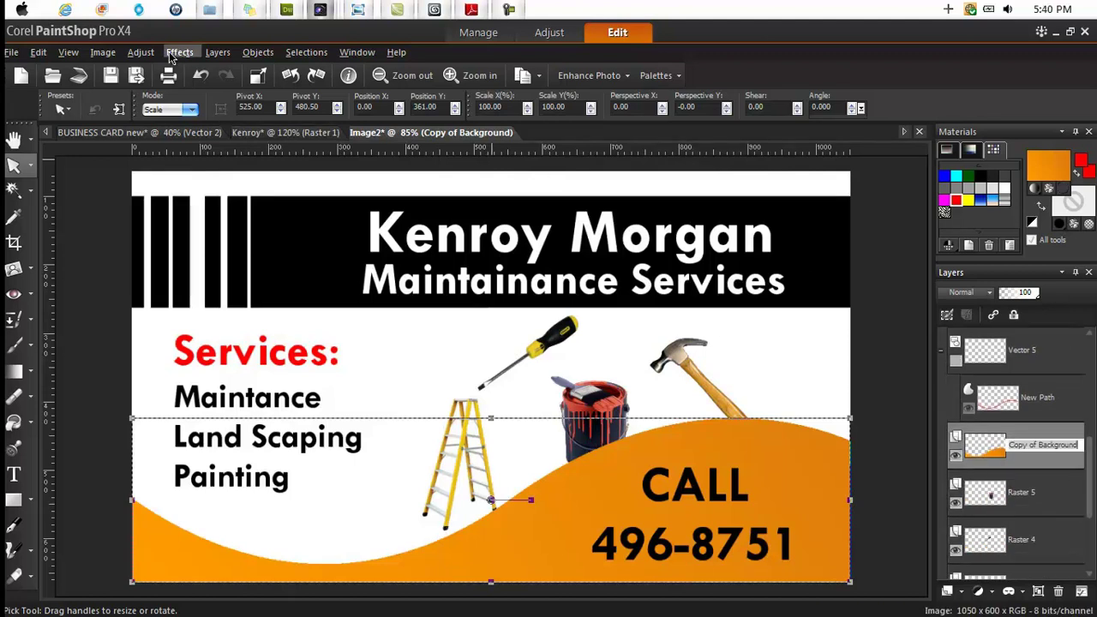
click(179, 52)
mouse_move(257, 116)
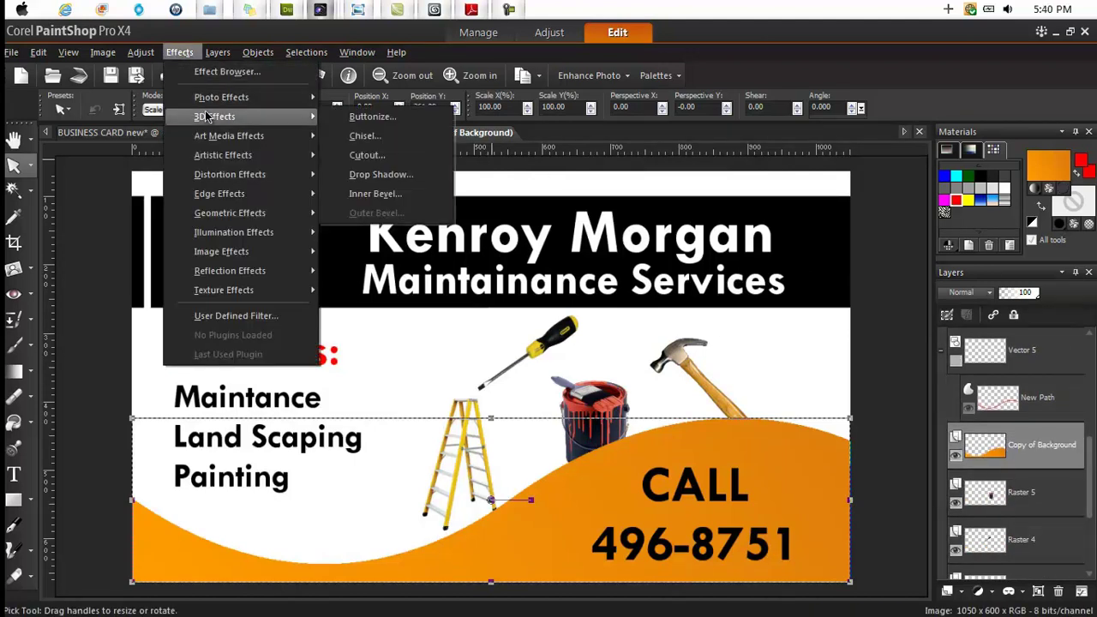
click(388, 177)
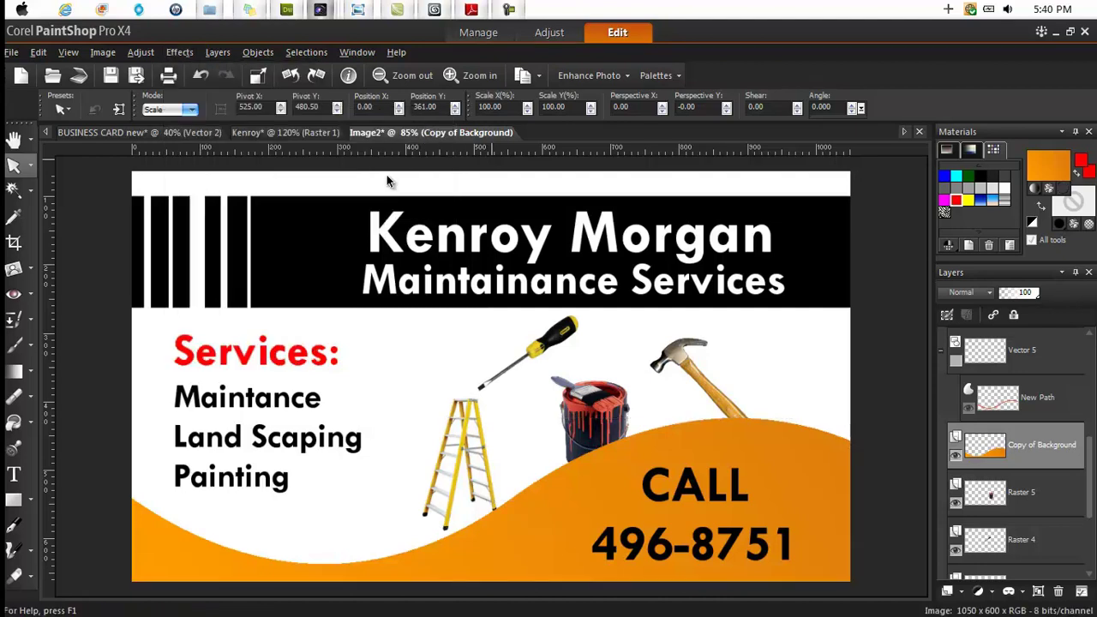
drag(203, 93, 817, 74)
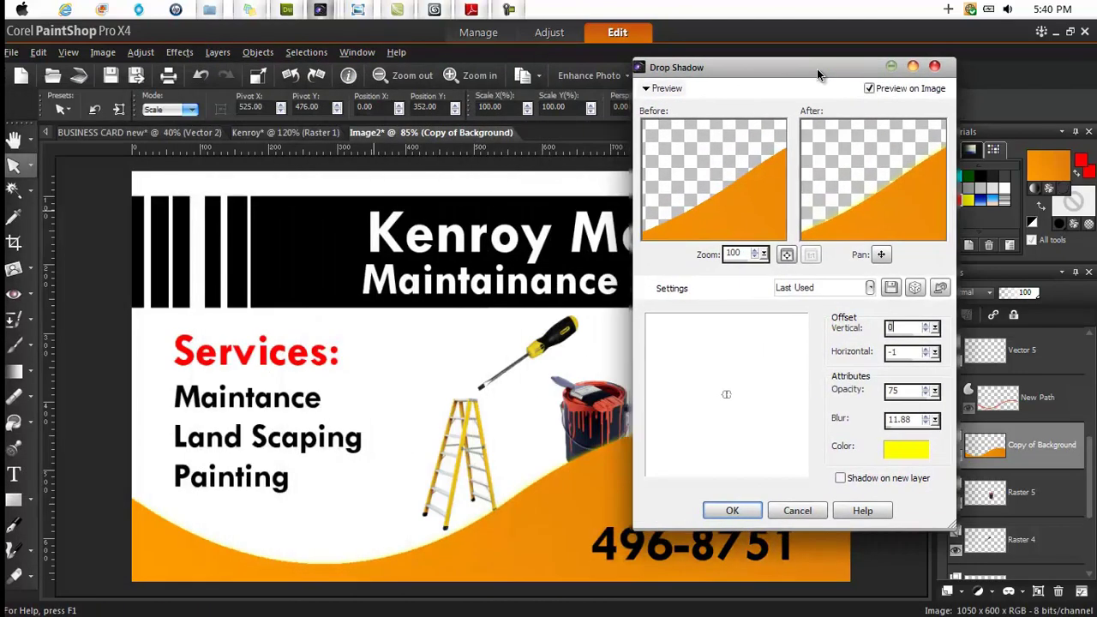
Apply a black drop shadow with Blur 27.72 and Opacity 80.
click(914, 446)
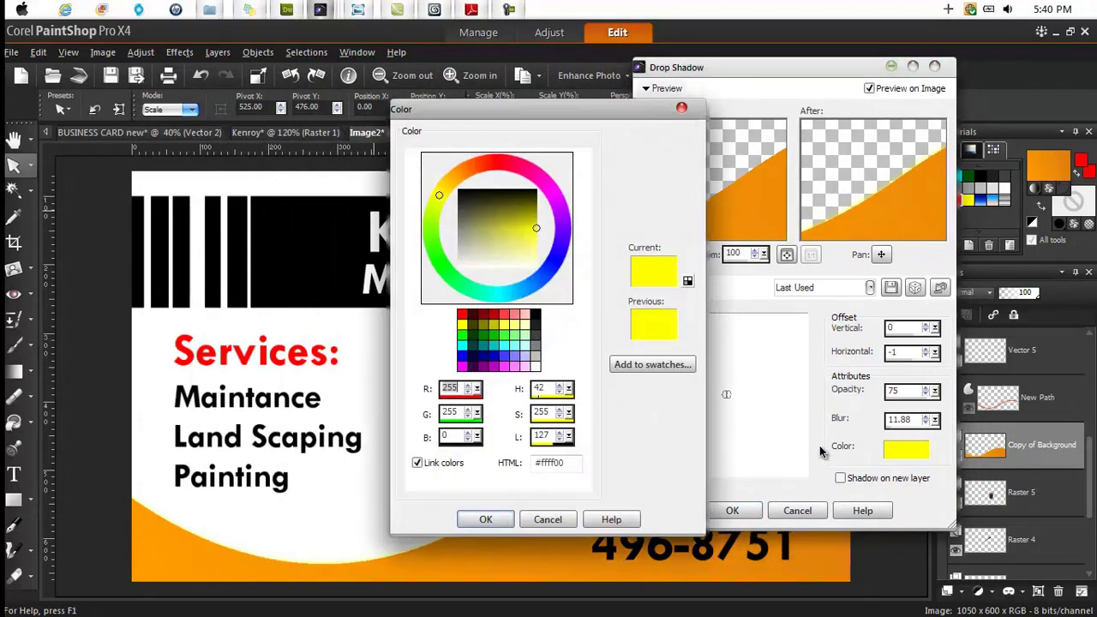
click(535, 315)
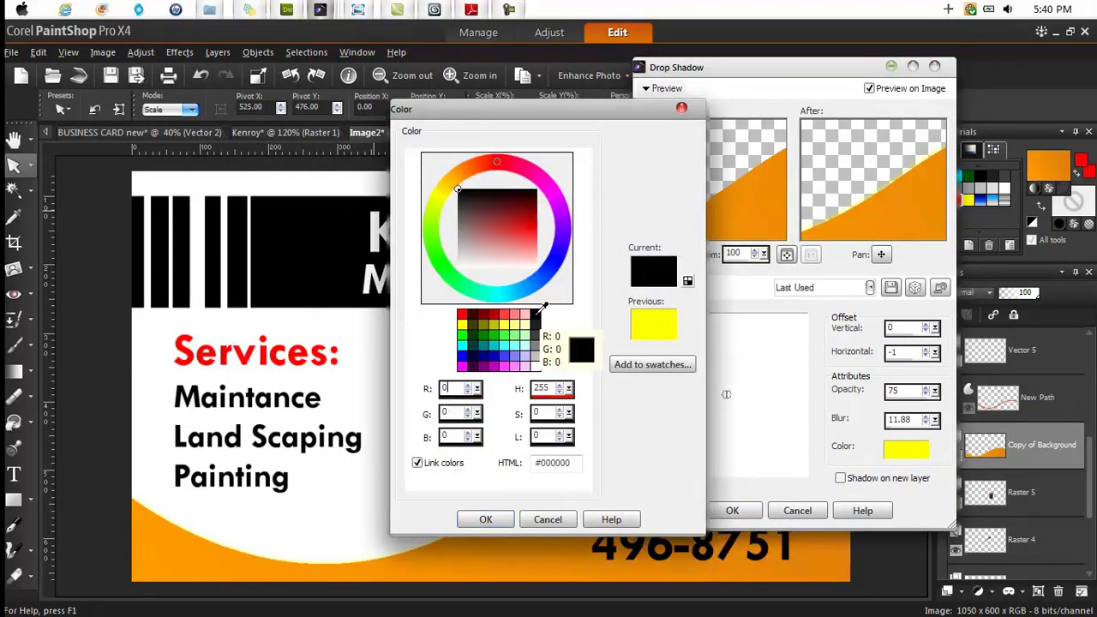
click(494, 514)
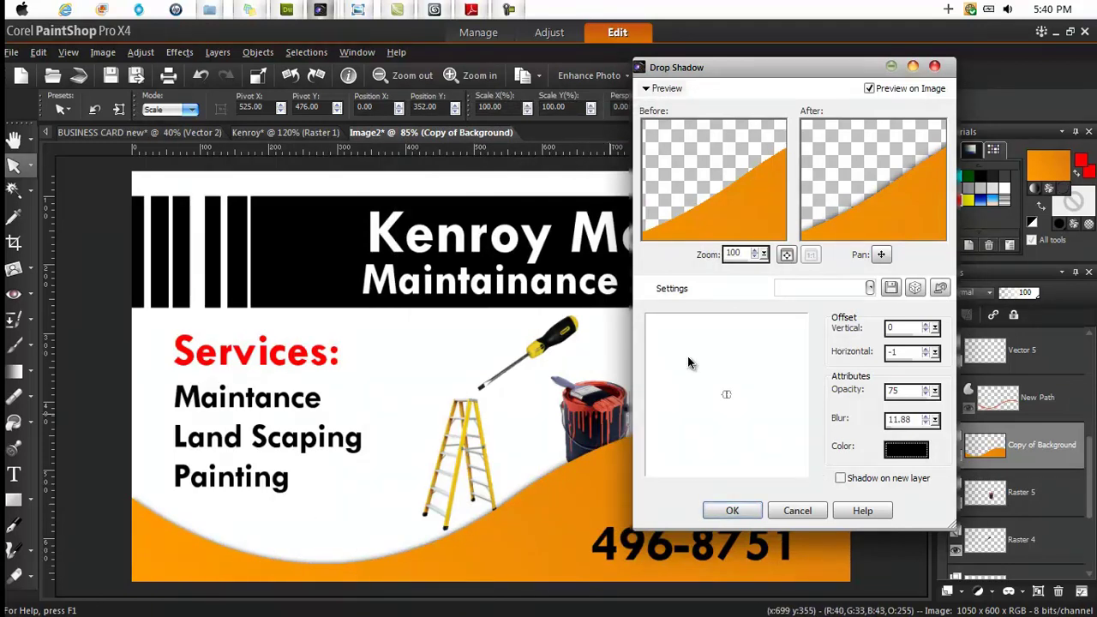
click(869, 89)
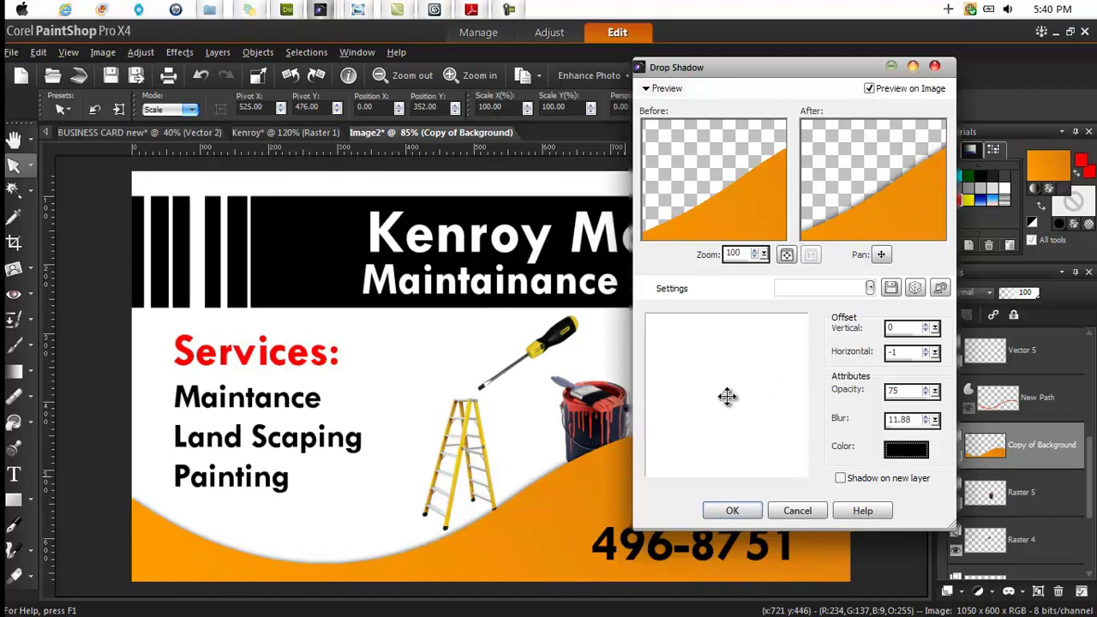
drag(936, 420, 951, 426)
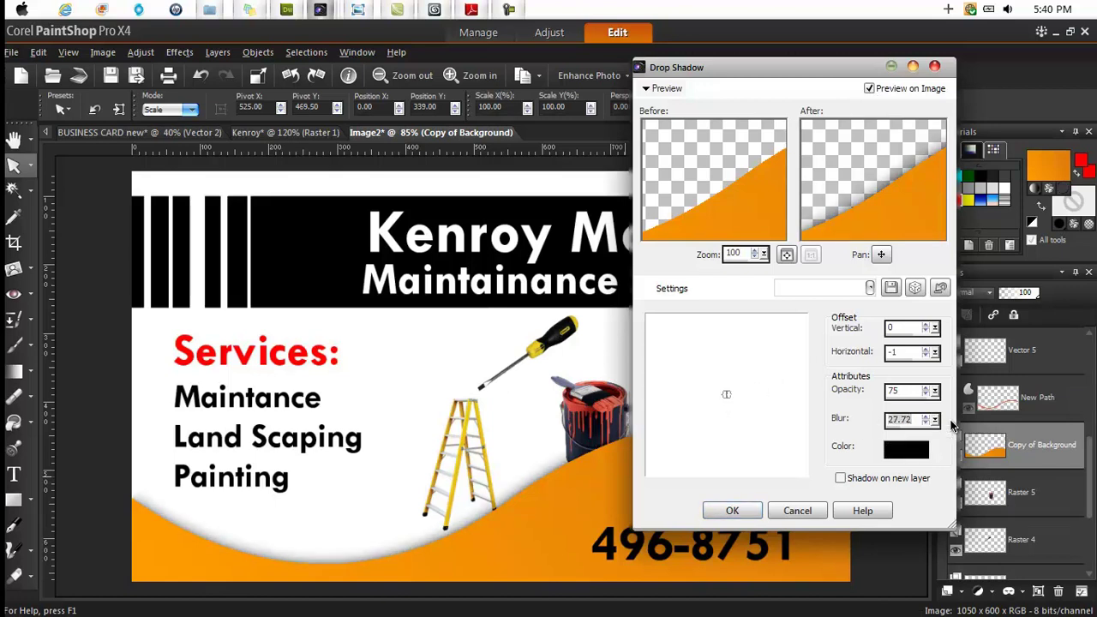
click(936, 392)
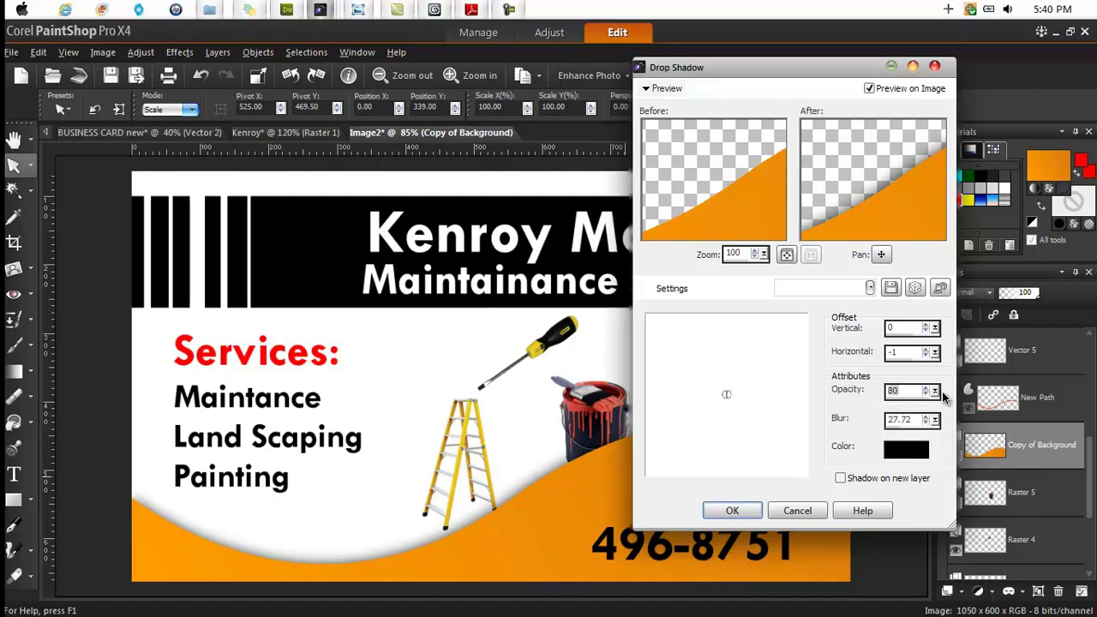
click(732, 510)
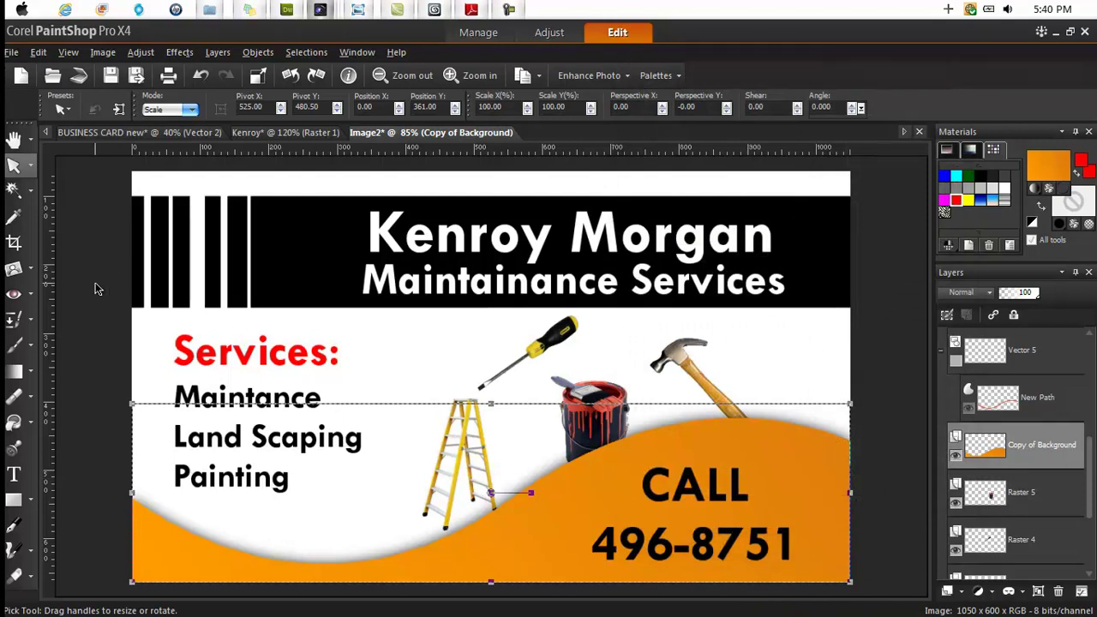
Check the Kenroy card again, then drag the Services text slightly right on the Image2 card.
scroll(111, 308, down, 1)
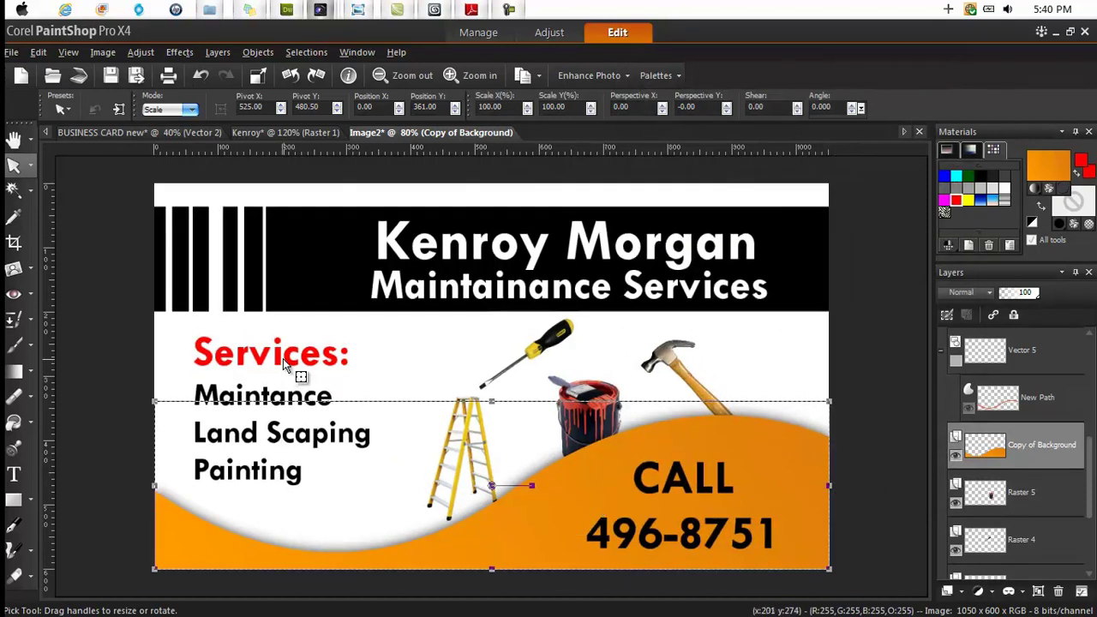
click(283, 134)
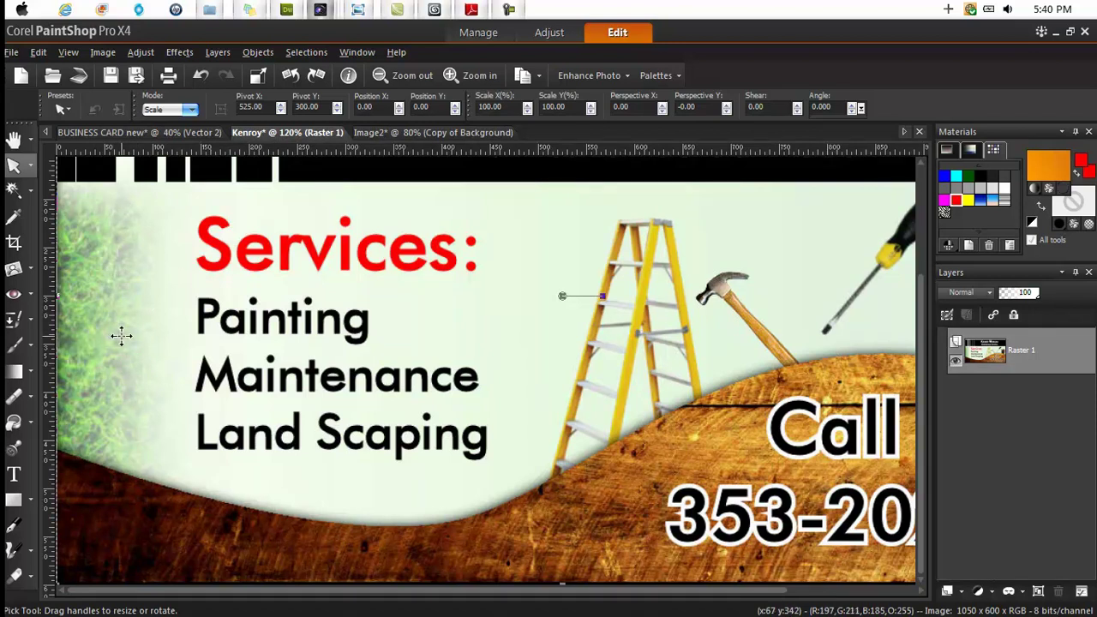
scroll(173, 372, down, 4)
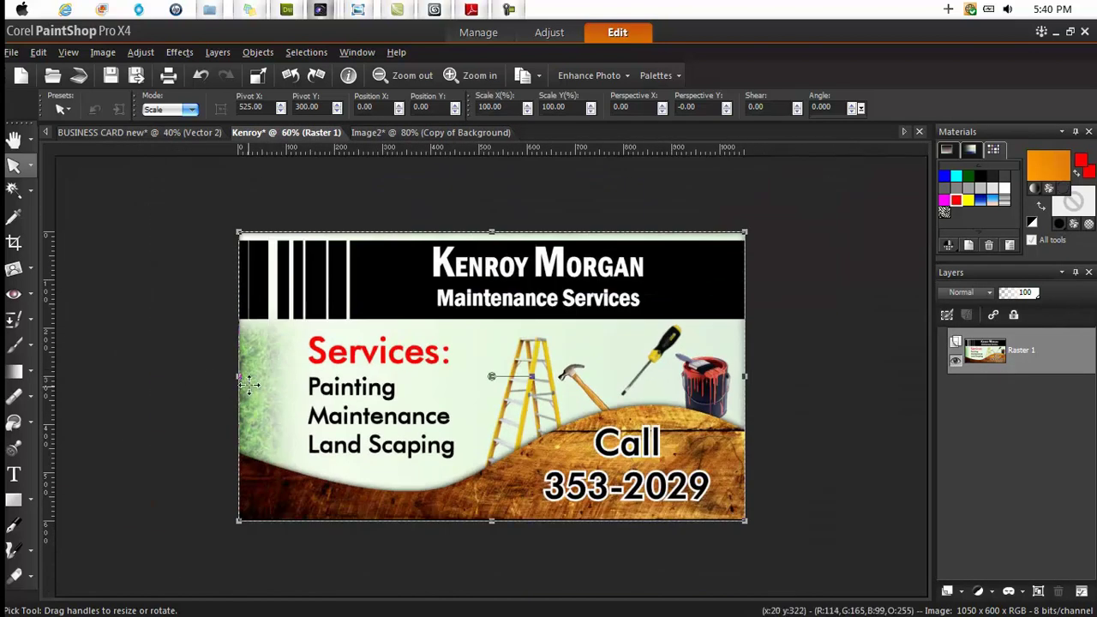
click(414, 133)
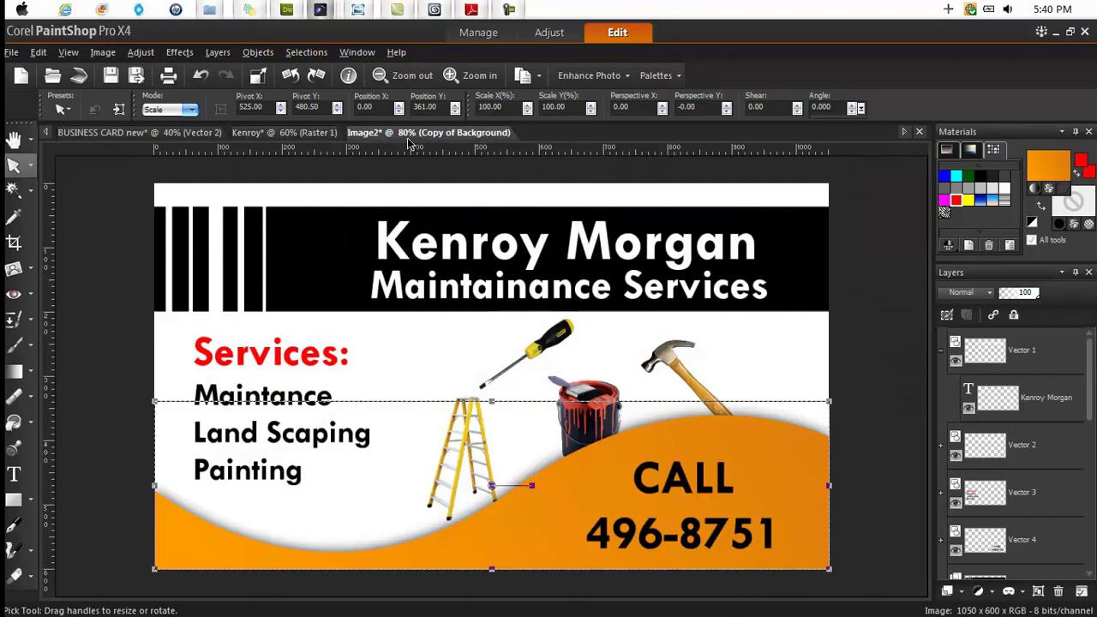
click(314, 366)
drag(315, 366, 341, 364)
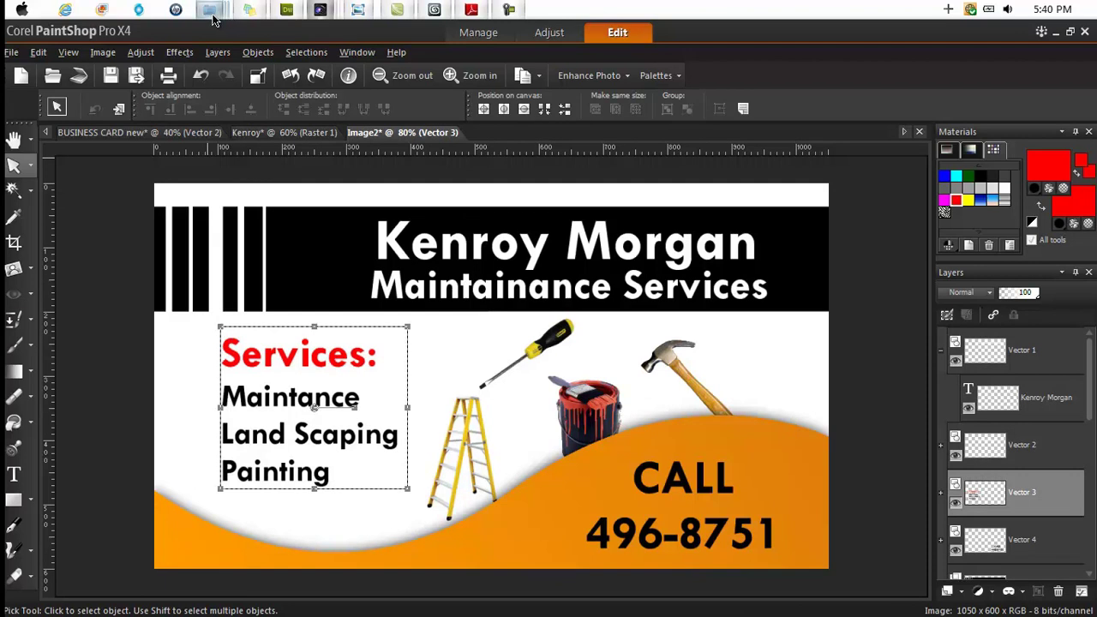
Drag Green_Paint_Texture JPG from the Kenroy folder into PaintShop Pro to open it.
mouse_move(213, 17)
click(120, 104)
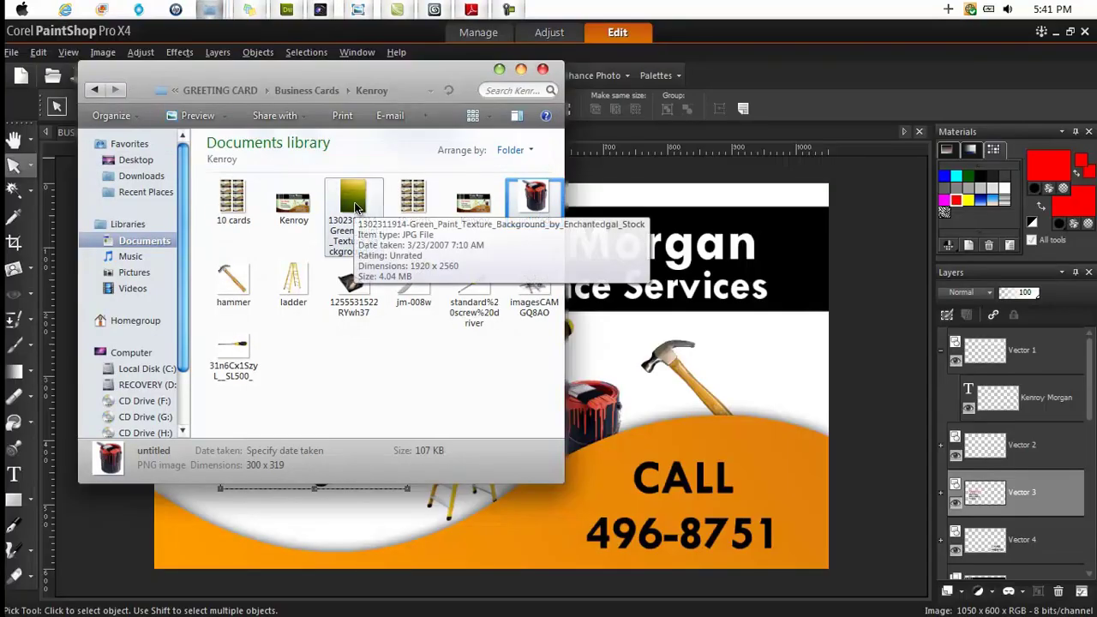
drag(356, 208, 797, 350)
drag(885, 411, 797, 441)
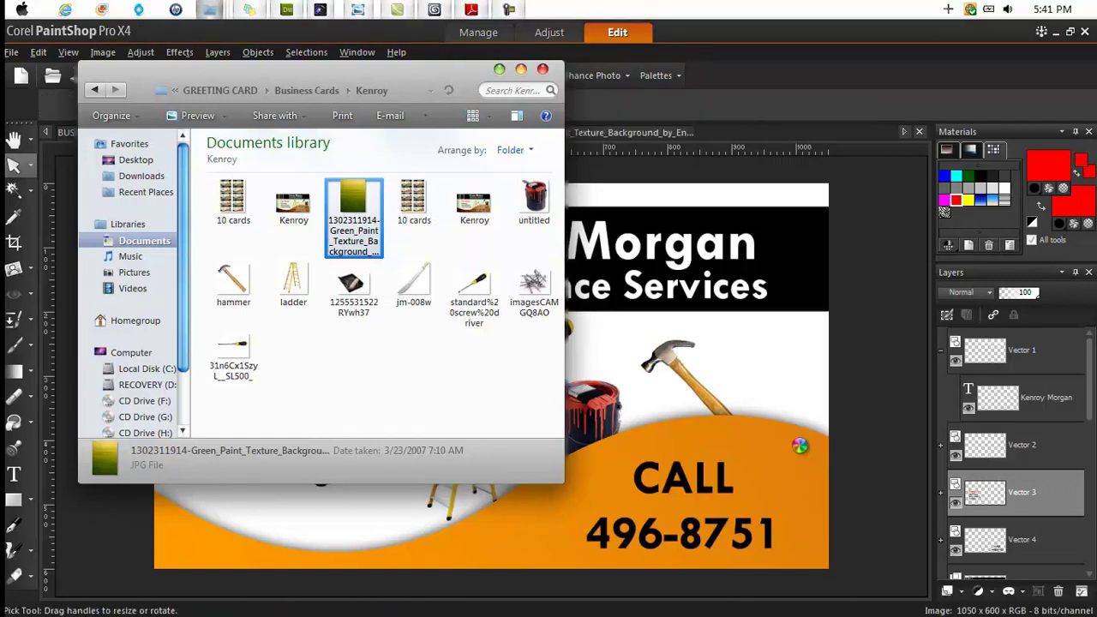
click(762, 349)
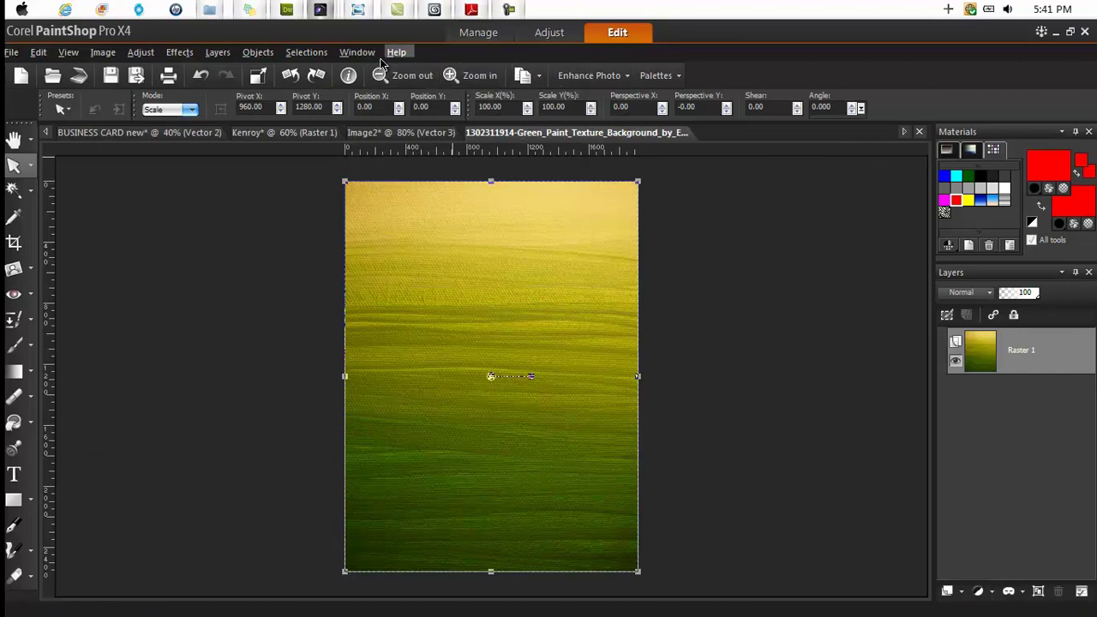
Turn off Tabbed Documents and drag the texture's Raster 1 layer onto the Image2 card.
click(356, 52)
click(374, 95)
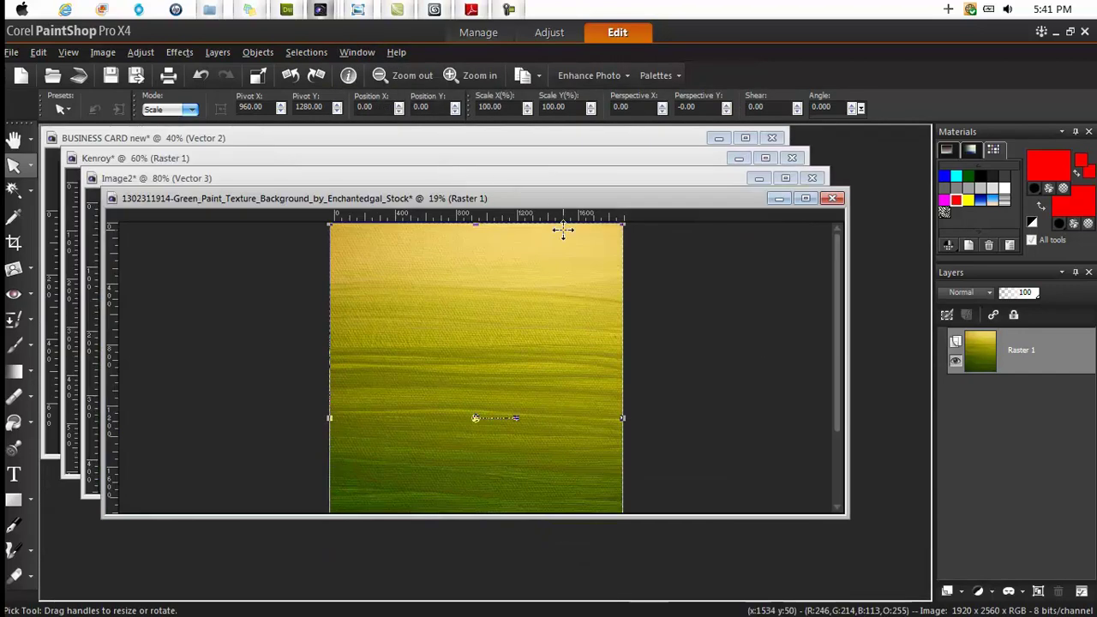
drag(651, 276, 919, 343)
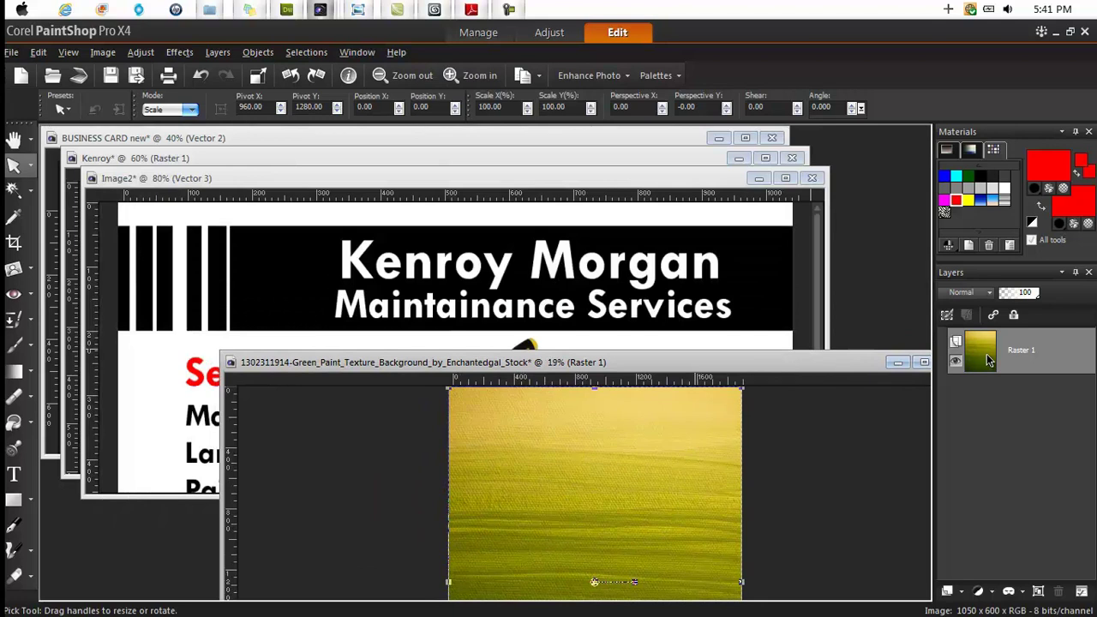
drag(988, 360, 377, 281)
drag(229, 300, 177, 368)
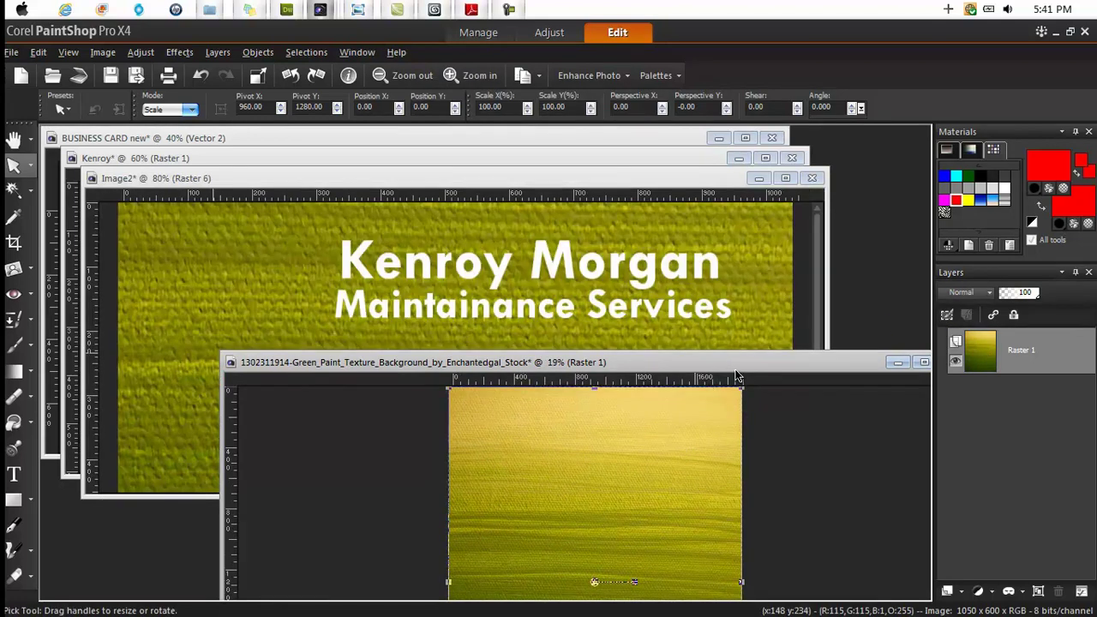
Close the green texture image without saving and switch Tabbed Documents back on.
drag(738, 371, 423, 299)
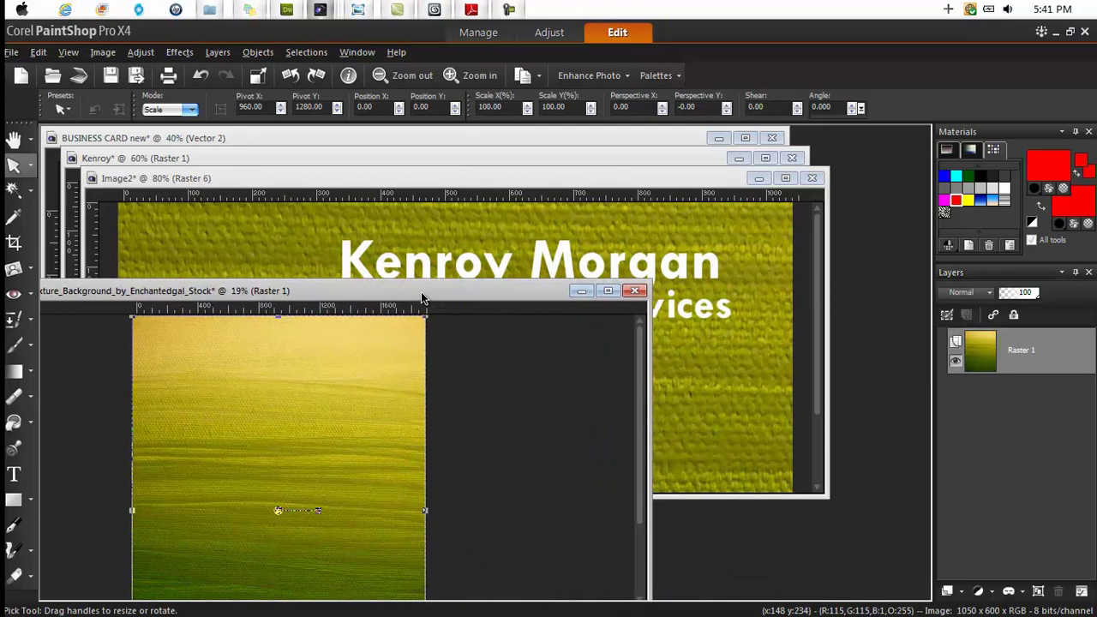
click(635, 291)
click(608, 366)
click(356, 51)
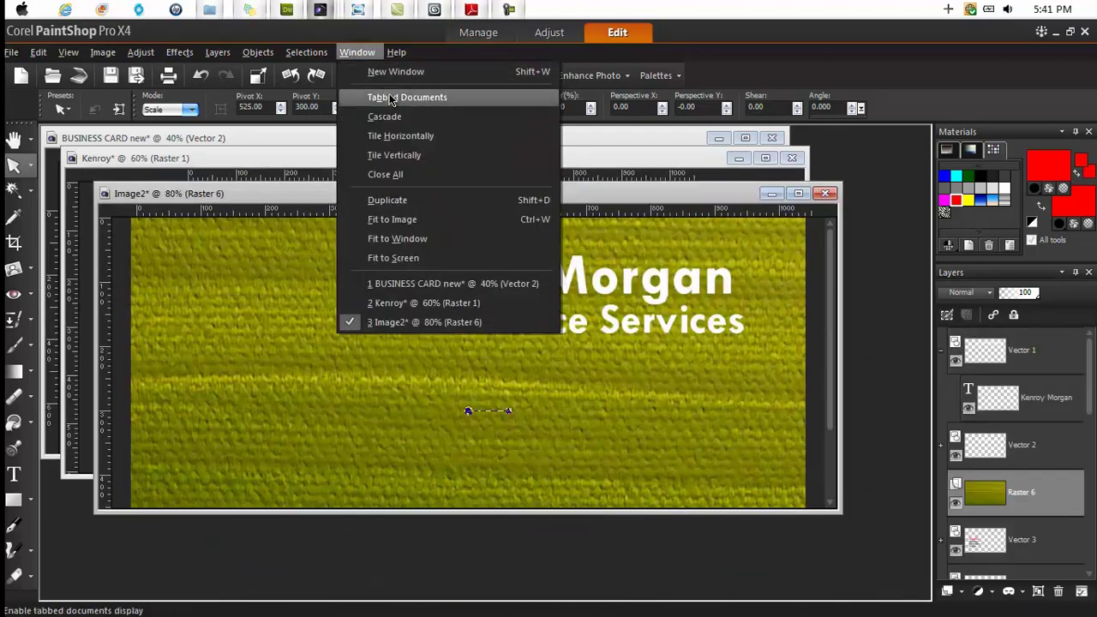
click(390, 93)
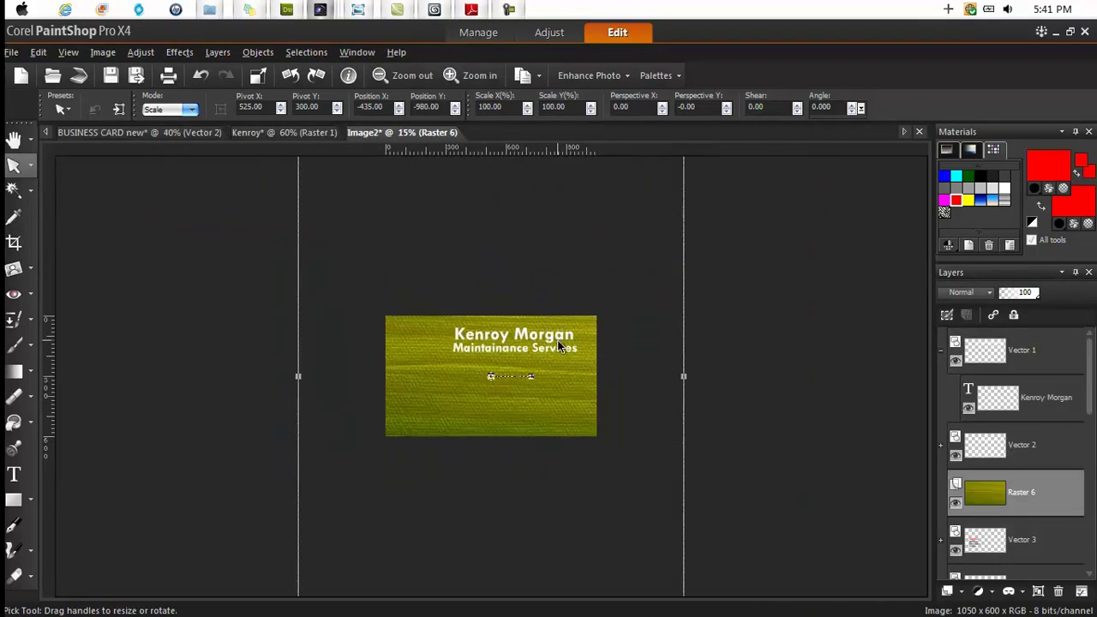
Select Raster 6 and scale it down to about 26%, forming a narrow strip along the left edge.
scroll(557, 343, down, 3)
scroll(558, 351, up, 4)
scroll(531, 372, down, 3)
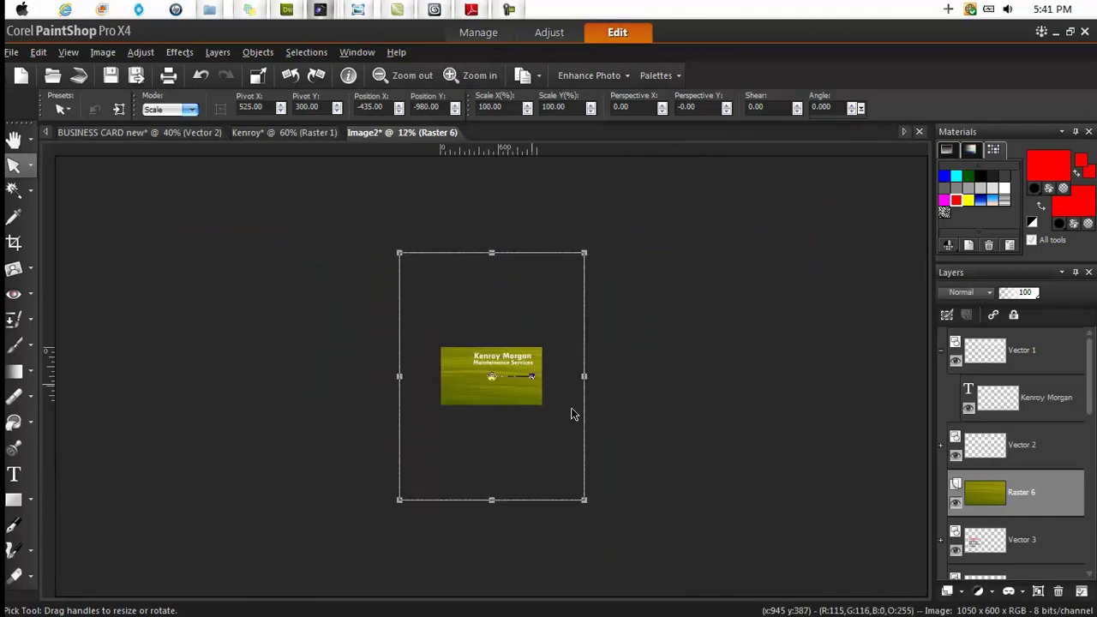
click(985, 523)
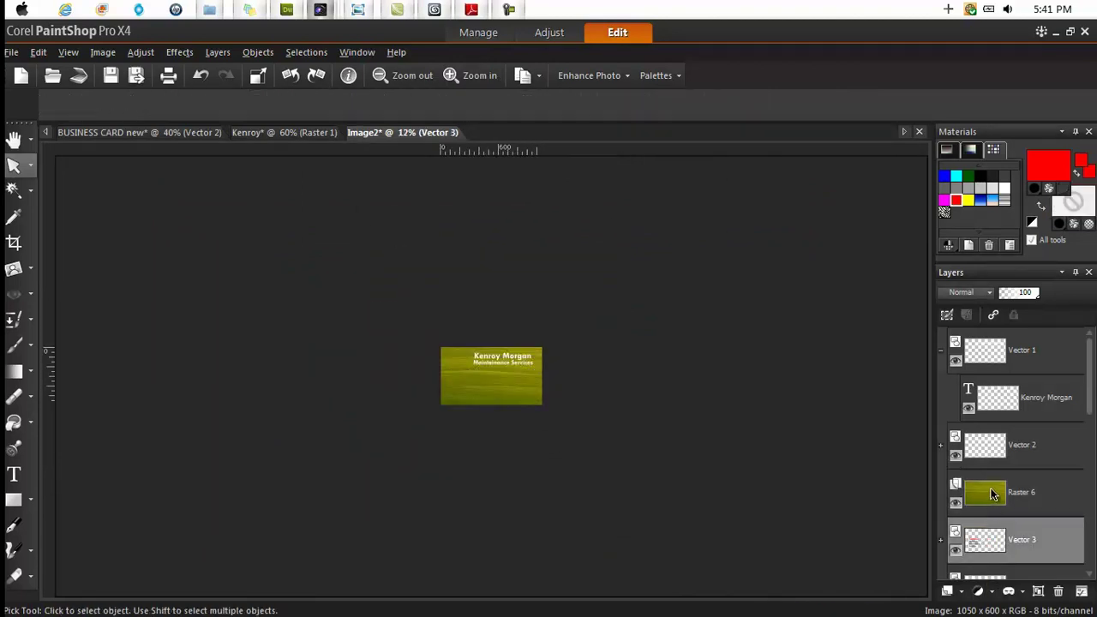
click(992, 494)
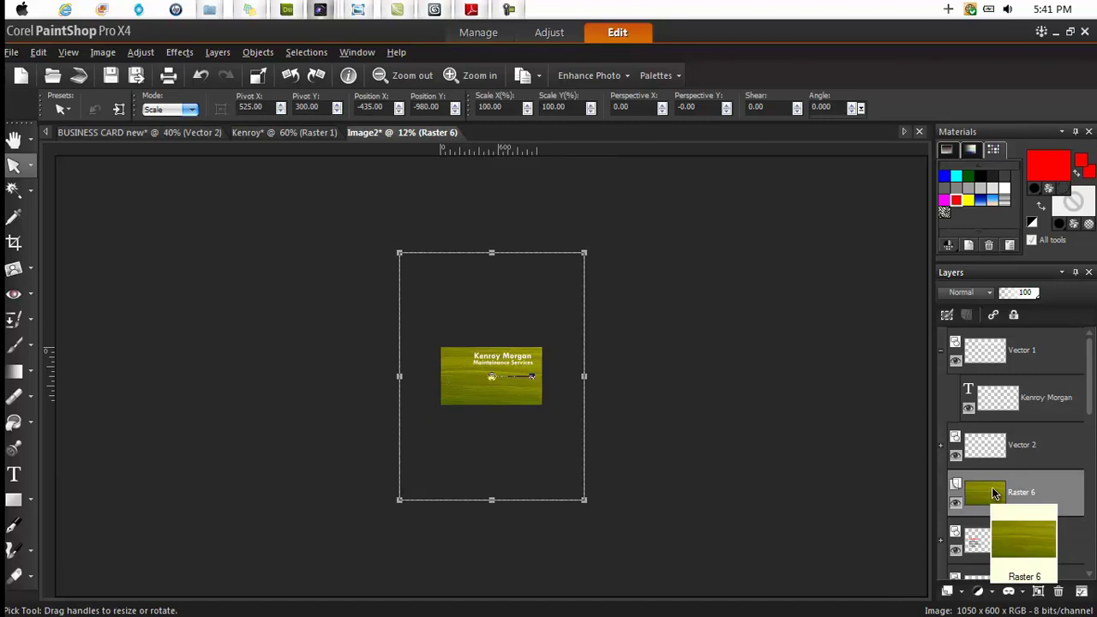
drag(583, 500, 480, 438)
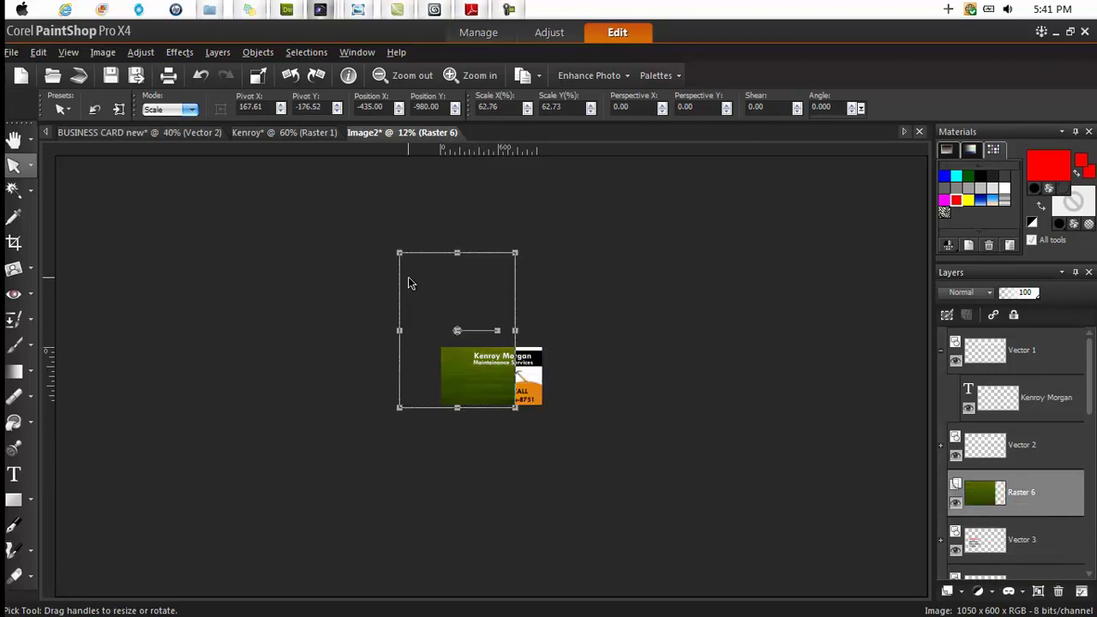
drag(399, 249, 390, 369)
scroll(470, 367, up, 3)
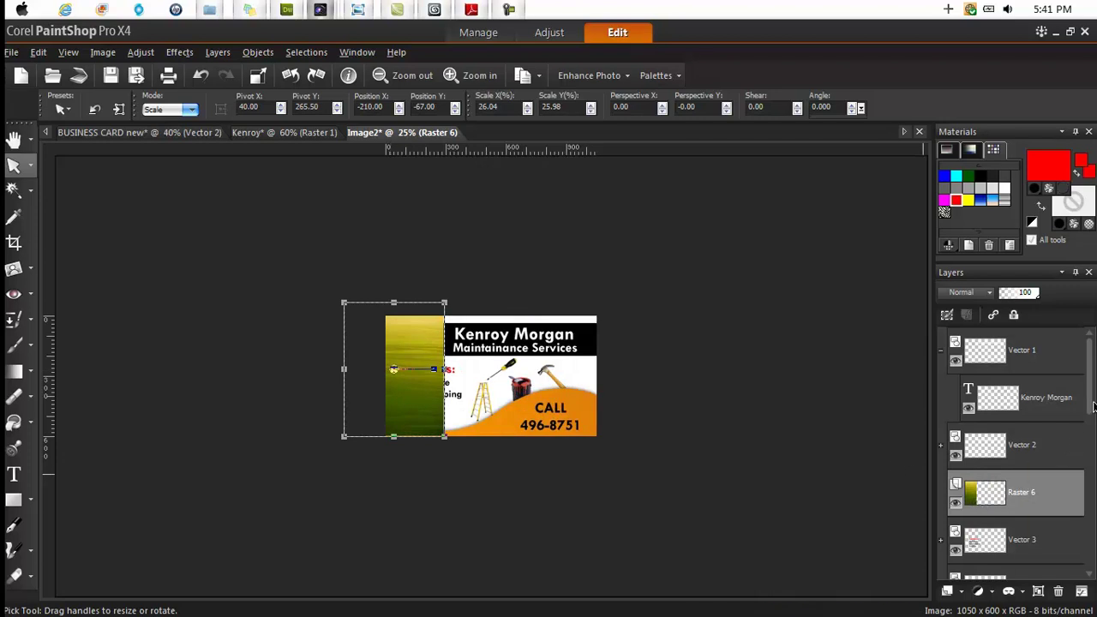
drag(1094, 408, 1095, 446)
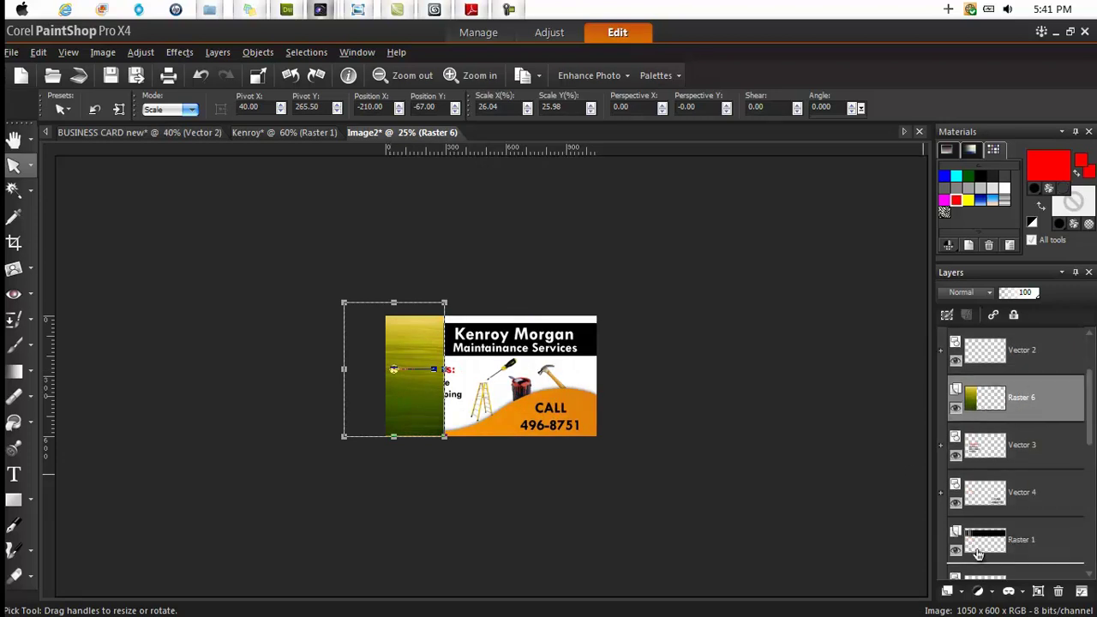
scroll(977, 557, down, 3)
scroll(991, 561, down, 8)
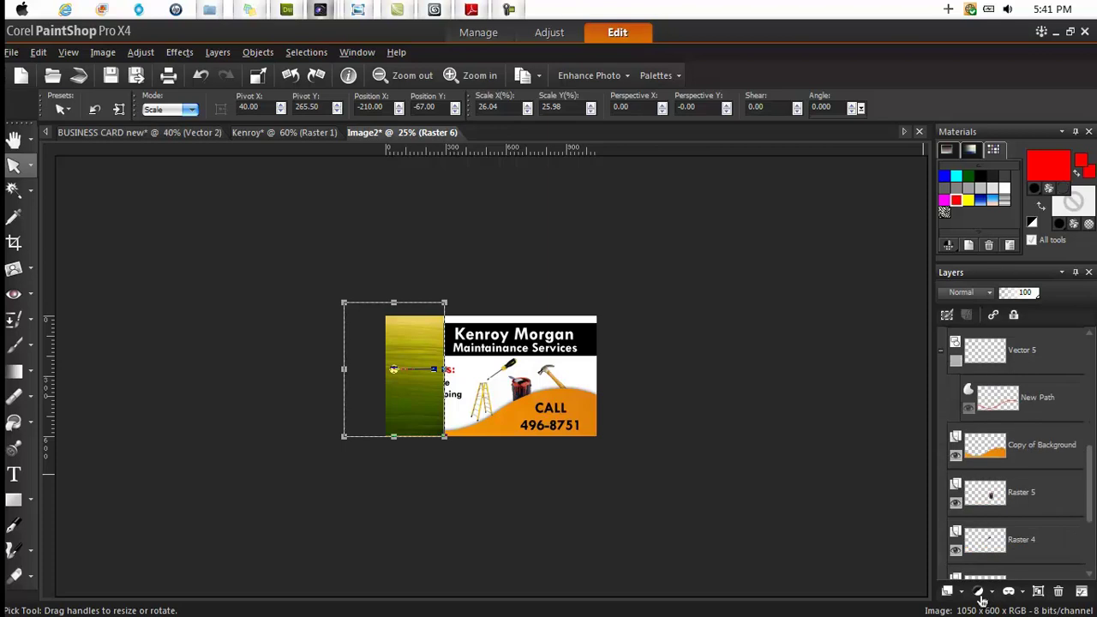
Drop Raster 6 just above Background, nudge the green strip left, then select Raster 2.
drag(994, 529, 994, 521)
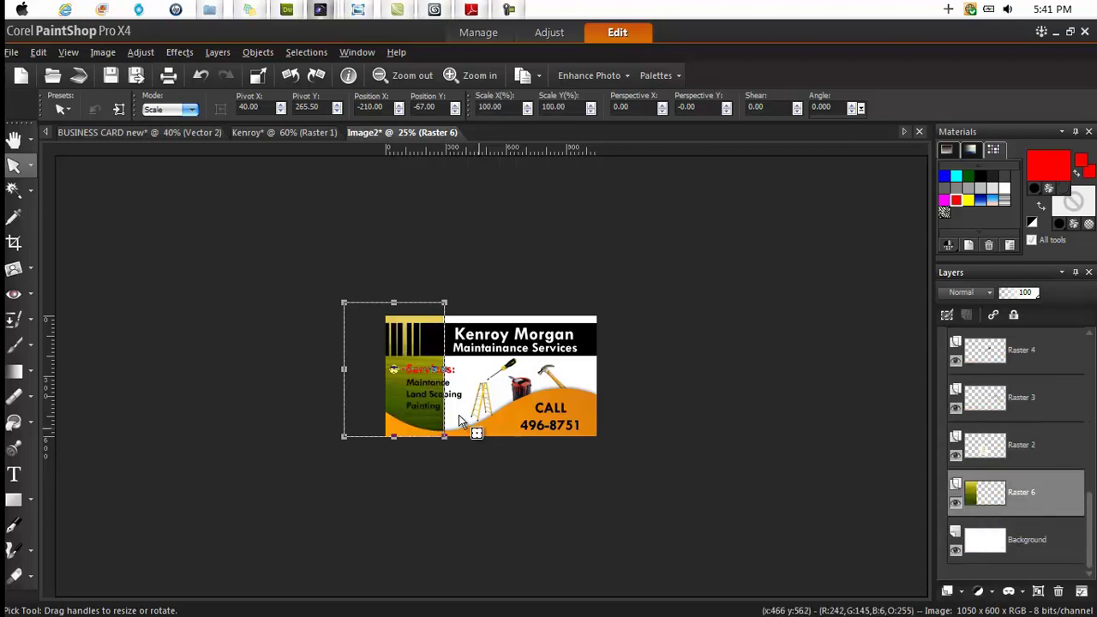
drag(394, 370, 374, 378)
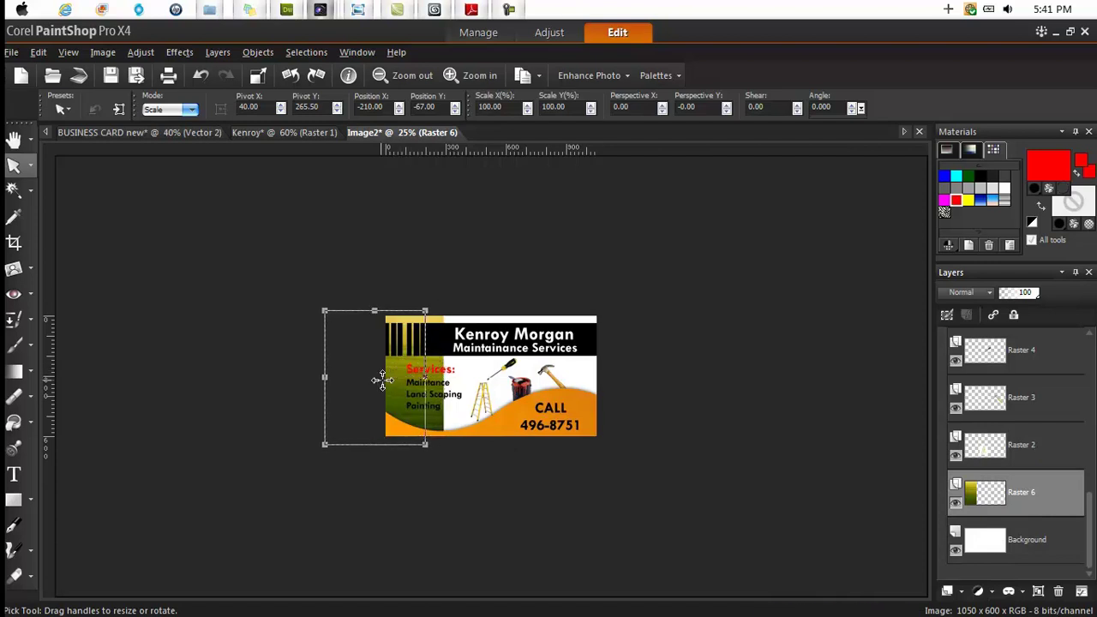
click(471, 413)
scroll(467, 418, up, 3)
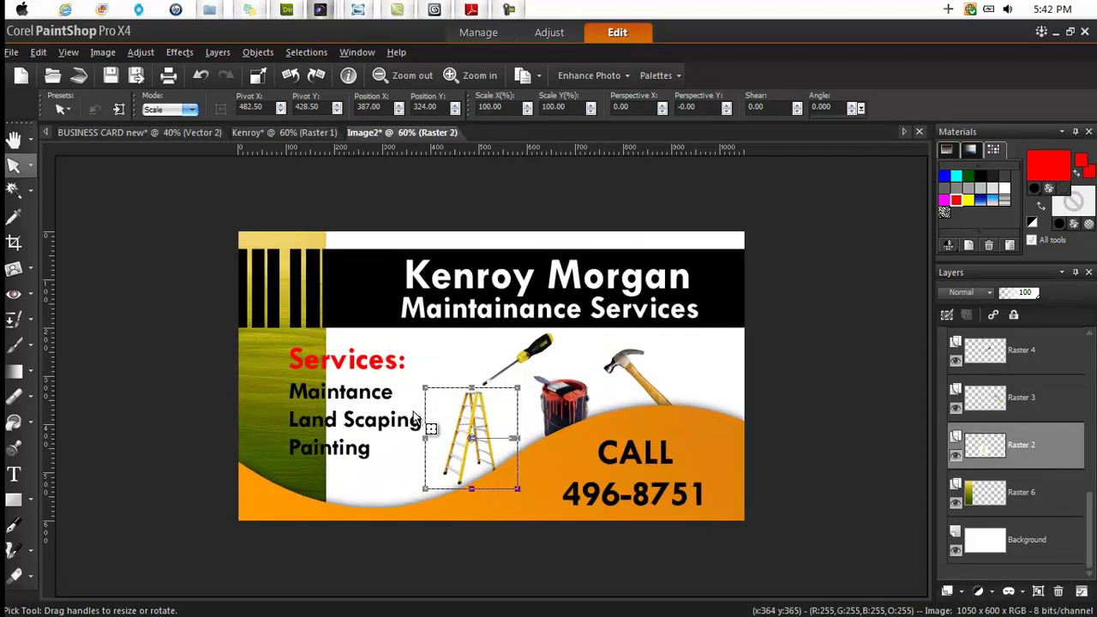
scroll(350, 455, up, 1)
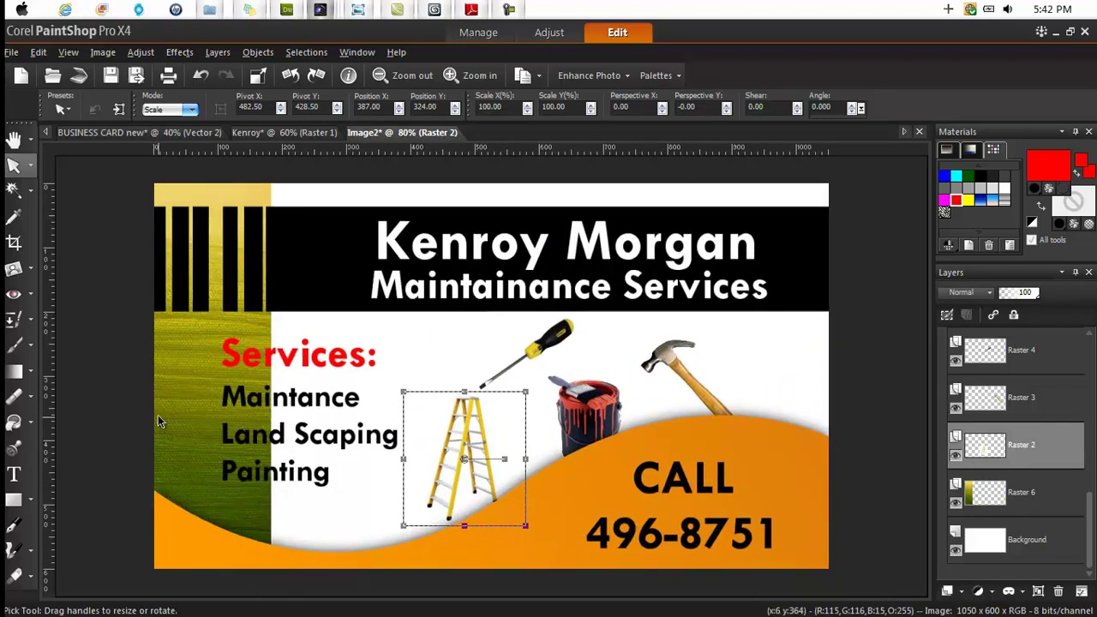
Erase Raster 6's lower right edge to white, then set eraser hardness 2 and size 102.
click(14, 406)
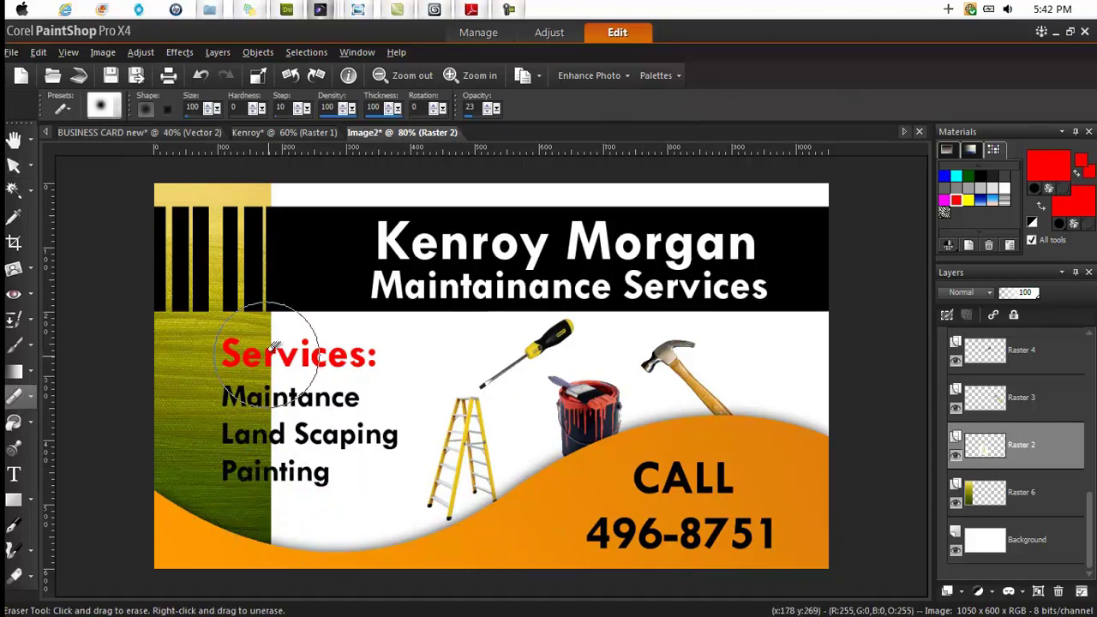
click(1000, 502)
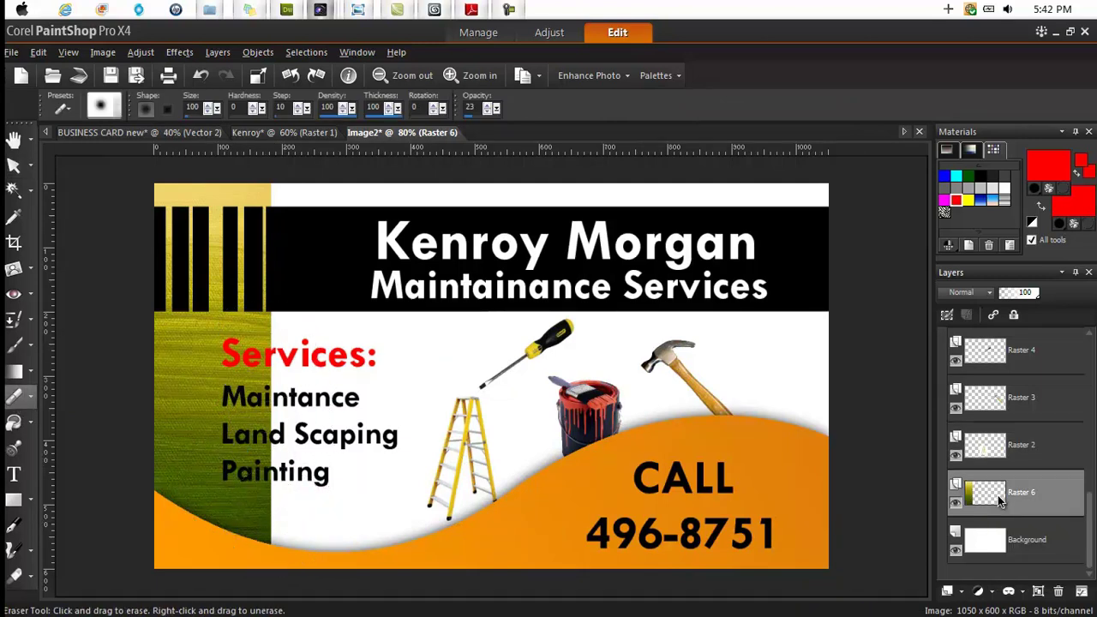
mouse_move(307, 398)
mouse_down()
mouse_move(289, 531)
mouse_move(302, 370)
mouse_move(301, 536)
mouse_move(291, 544)
mouse_move(291, 480)
mouse_move(285, 568)
mouse_move(299, 377)
mouse_move(300, 435)
mouse_move(297, 269)
mouse_move(300, 320)
mouse_move(277, 274)
mouse_move(267, 183)
mouse_move(267, 234)
mouse_move(222, 261)
mouse_move(275, 268)
mouse_move(175, 259)
mouse_move(170, 248)
mouse_move(252, 177)
mouse_move(171, 182)
mouse_move(151, 230)
mouse_move(259, 238)
mouse_move(185, 244)
mouse_move(285, 233)
mouse_move(308, 263)
mouse_move(300, 340)
mouse_move(286, 316)
mouse_move(292, 363)
mouse_up()
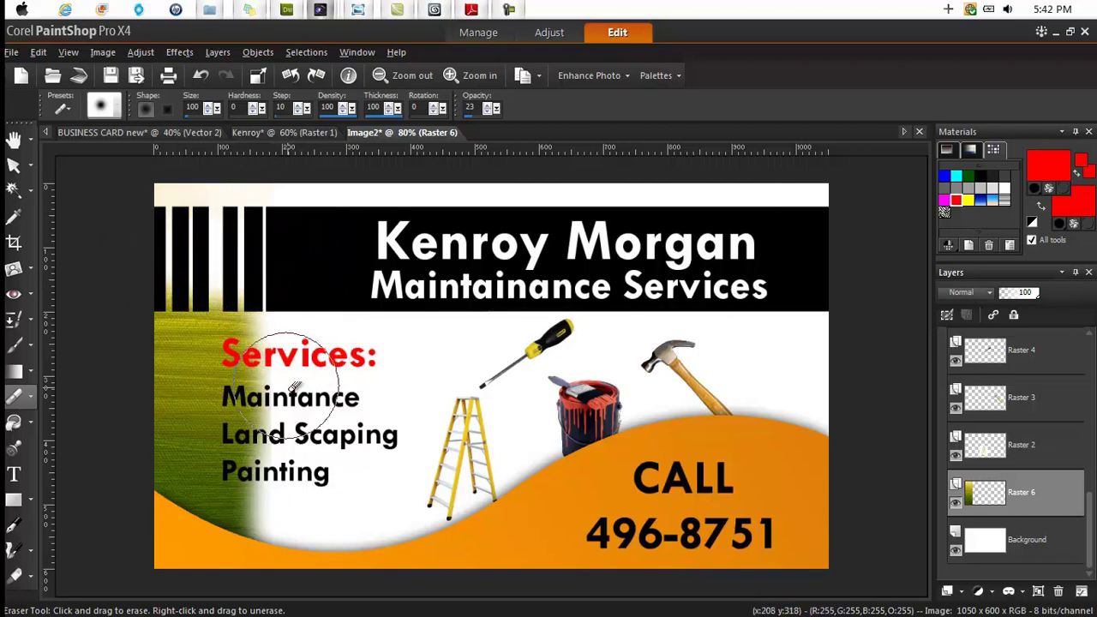
click(263, 111)
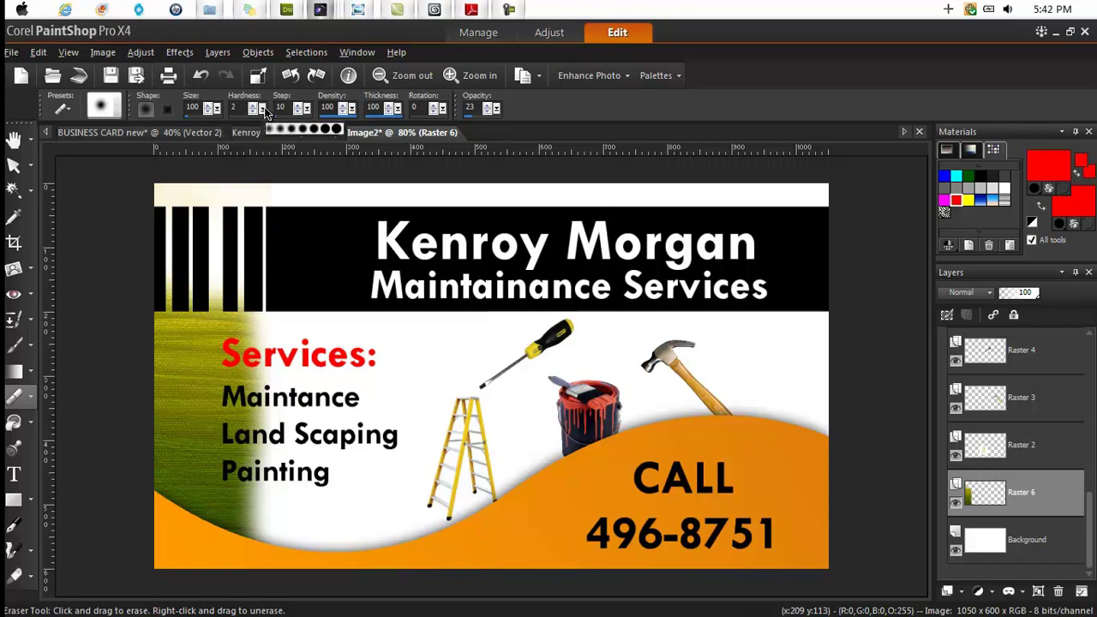
click(218, 111)
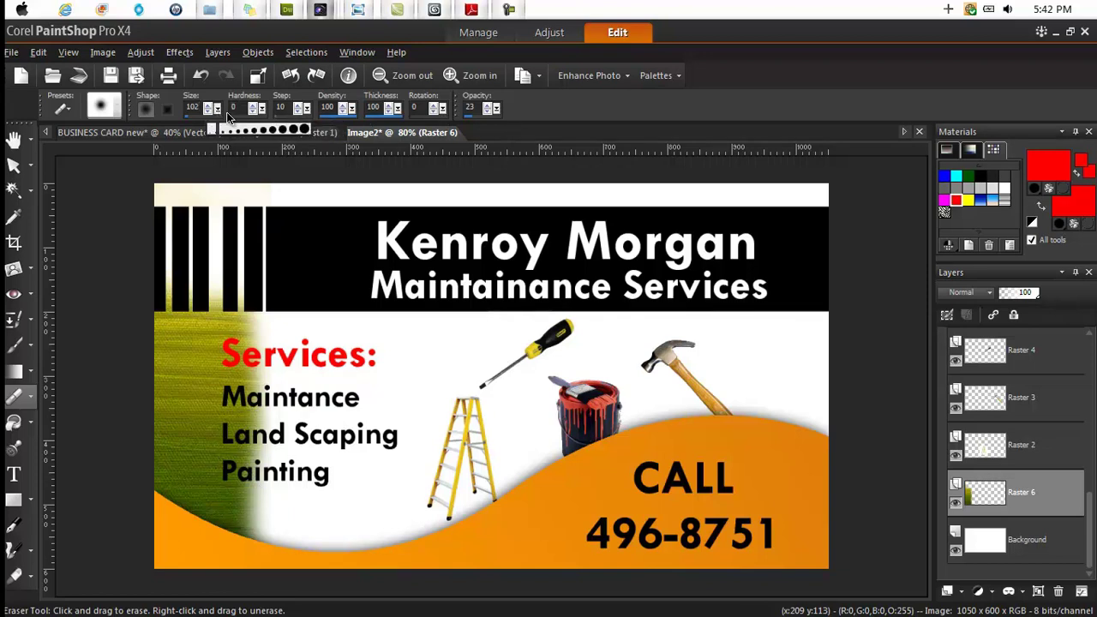